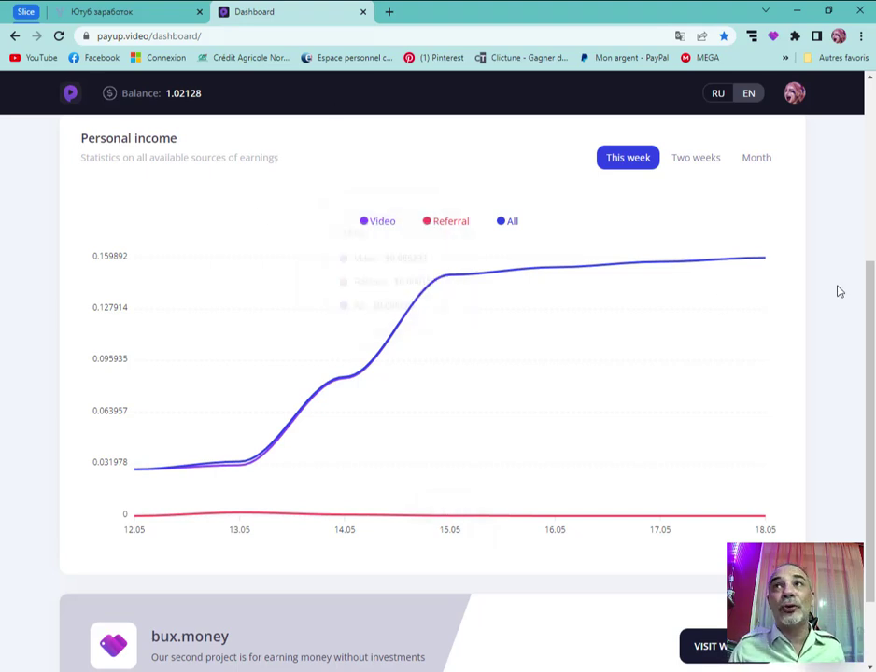
- Open the payup.video payouts page and choose TRON TRX as the withdrawal method
{"action": "left_click_drag", "start_coordinate": [870, 303], "coordinate": [869, 84]}
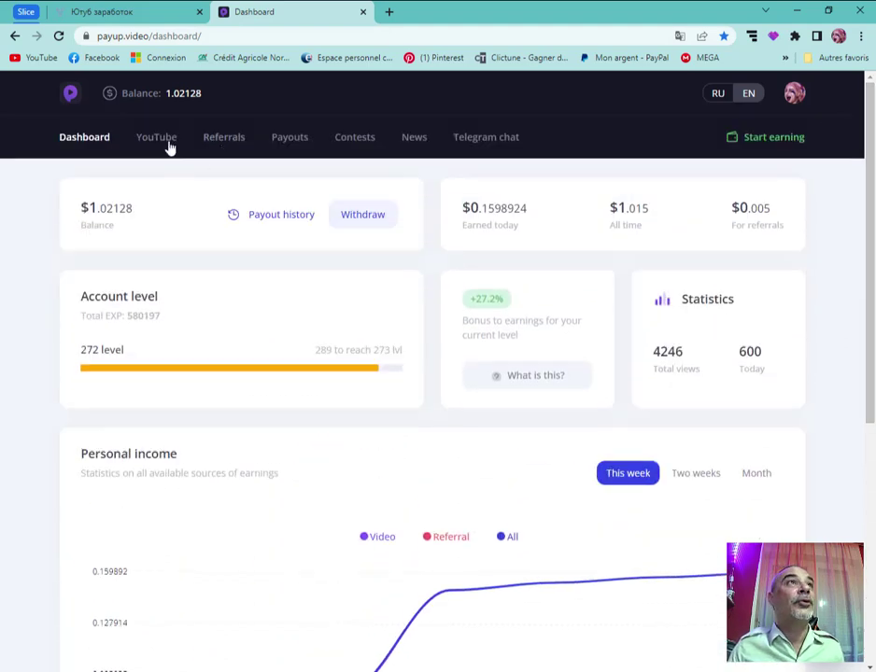
{"action": "left_click", "coordinate": [293, 145]}
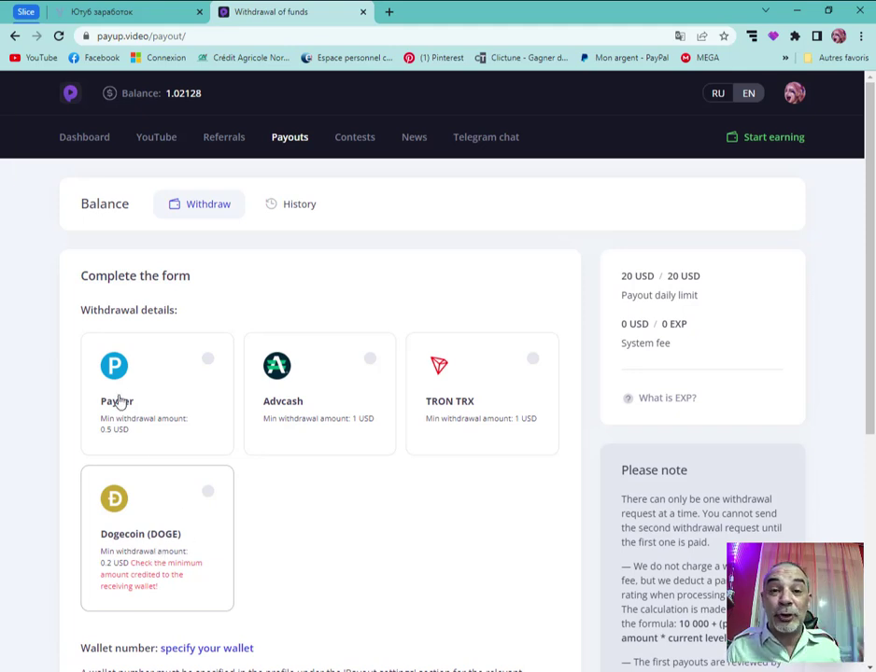
{"action": "left_click", "coordinate": [533, 364]}
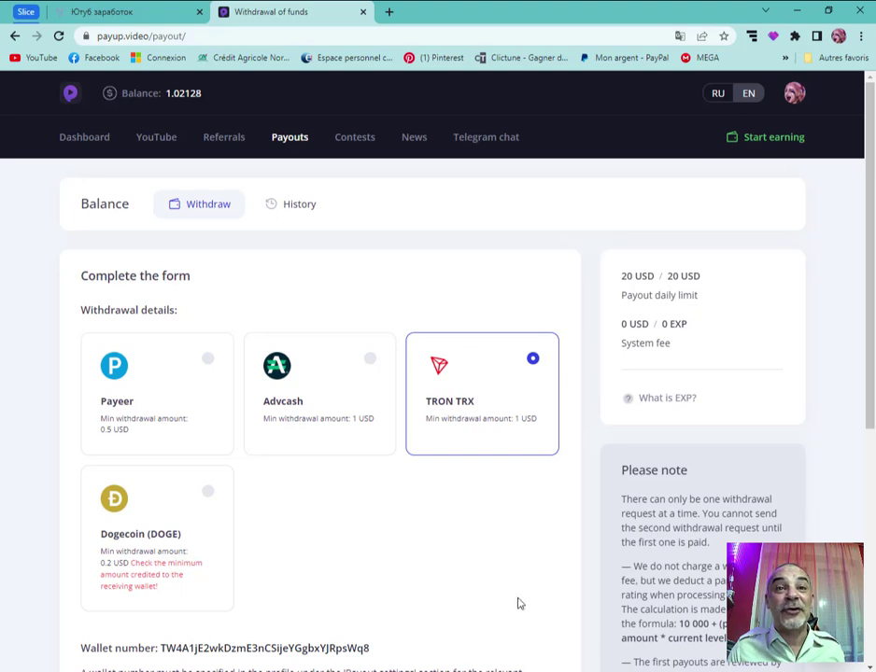
- Switch to FaucetPay and copy the Tron (TRX) deposit address from the wallet
{"action": "left_click", "coordinate": [568, 620]}
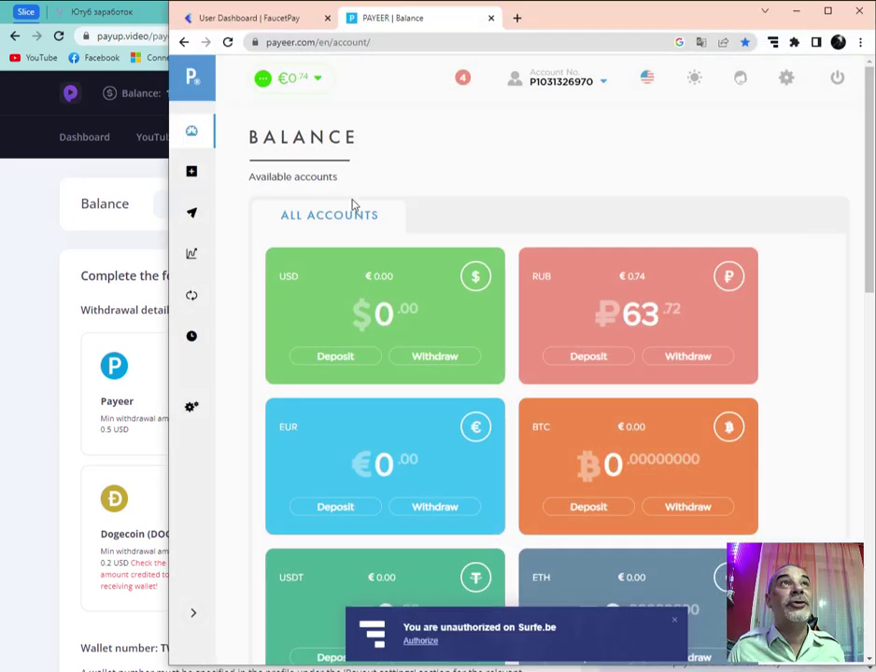
{"action": "left_click", "coordinate": [263, 21]}
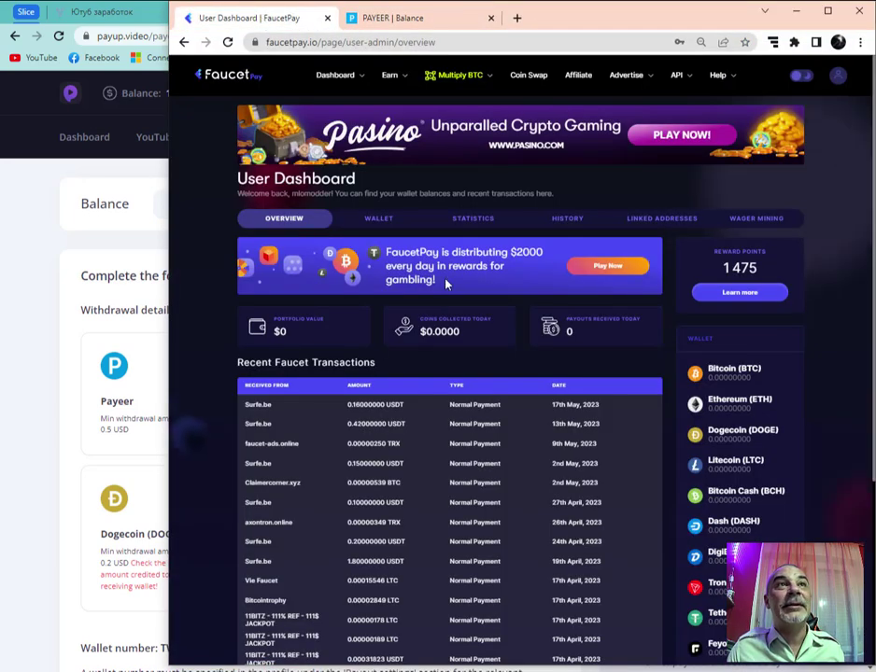
{"action": "left_click", "coordinate": [377, 223]}
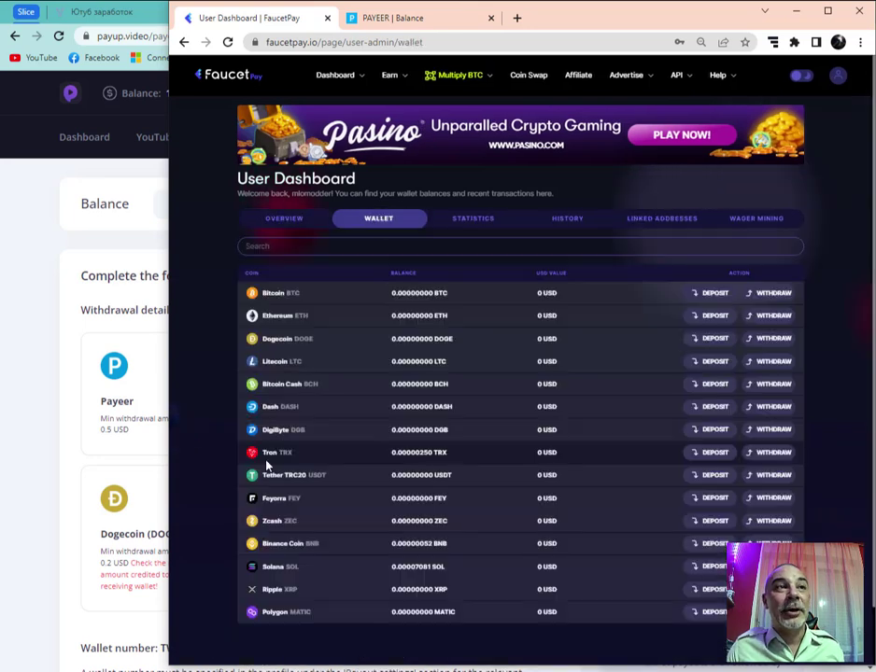
{"action": "left_click", "coordinate": [715, 454]}
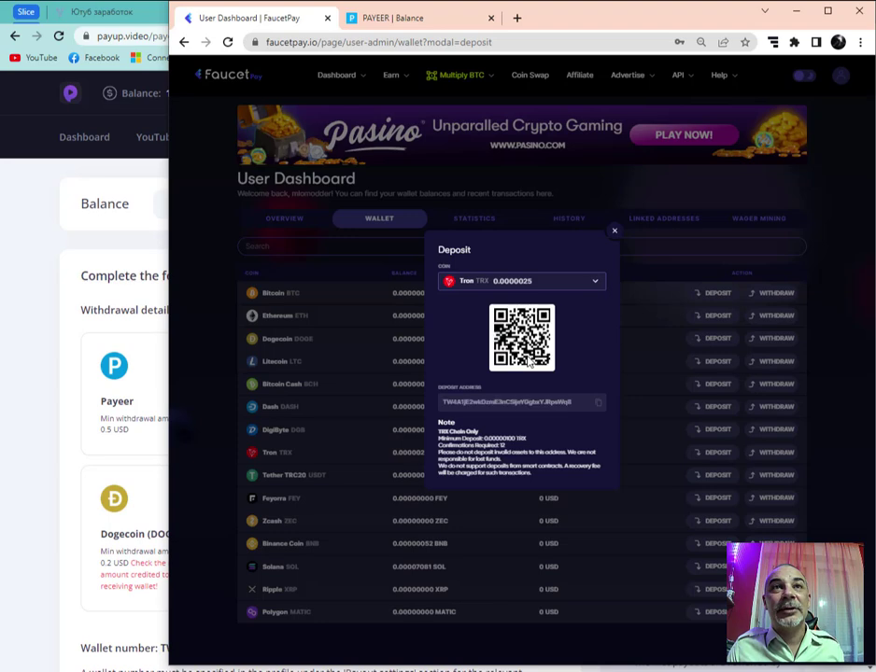
{"action": "left_click", "coordinate": [599, 409]}
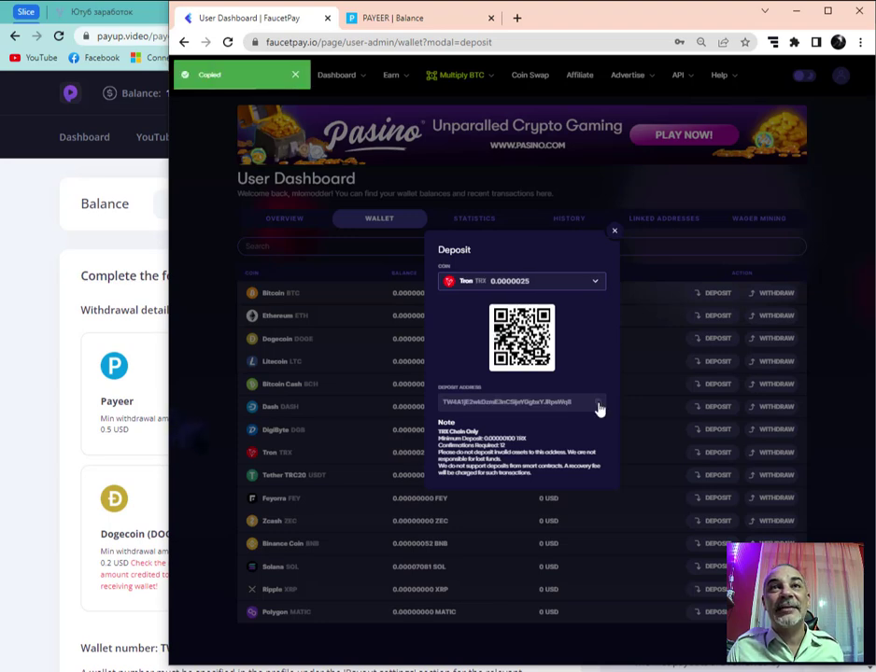
- Return to the payup.video withdrawal form, set the payout amount to 1.02 USD and complete the reCAPTCHA check
{"action": "left_click", "coordinate": [10, 303]}
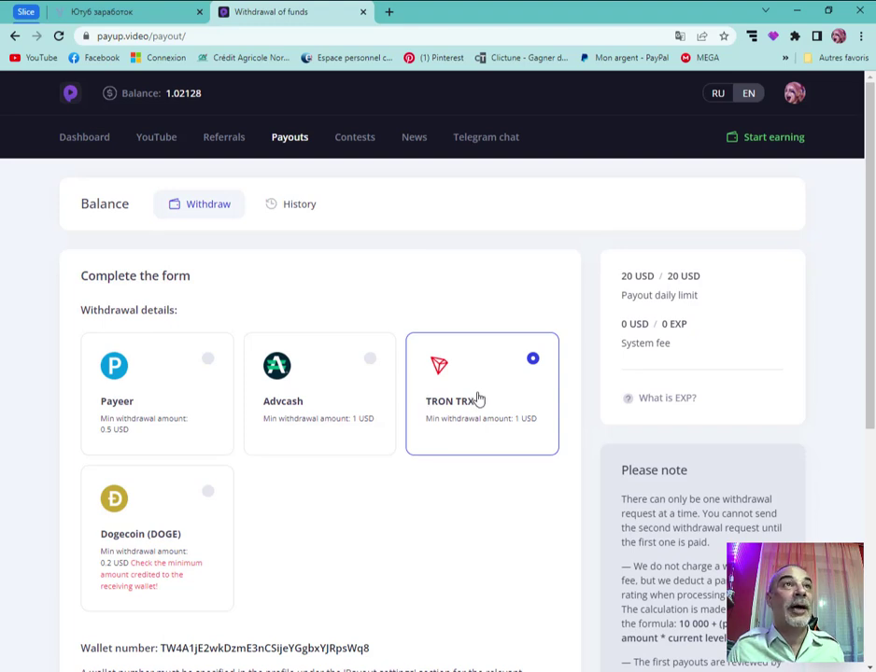
{"action": "scroll", "coordinate": [873, 269], "scroll_direction": "down", "scroll_amount": 1}
{"action": "scroll", "coordinate": [873, 268], "scroll_direction": "down", "scroll_amount": 2}
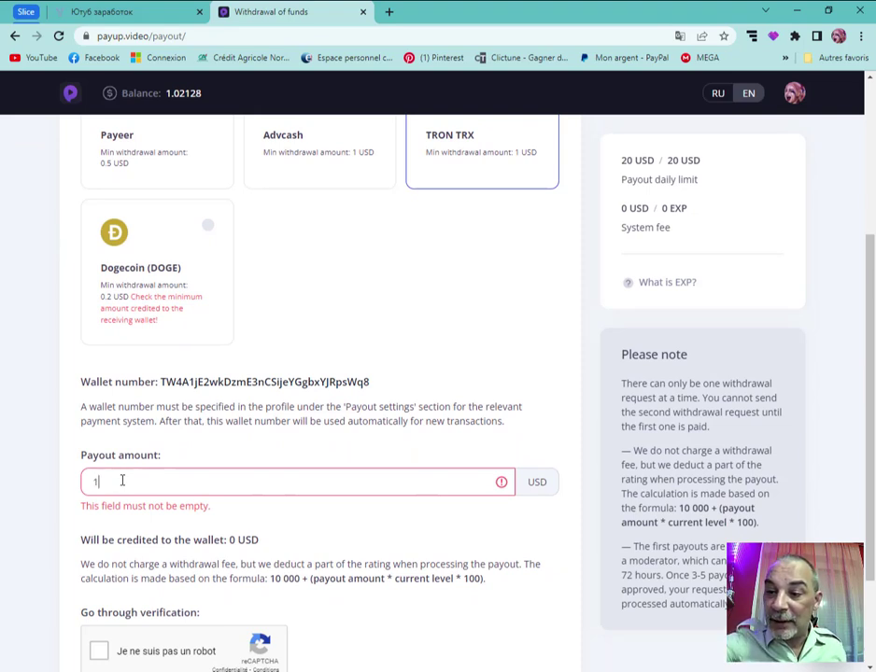
{"action": "type", "text": "1.02"}
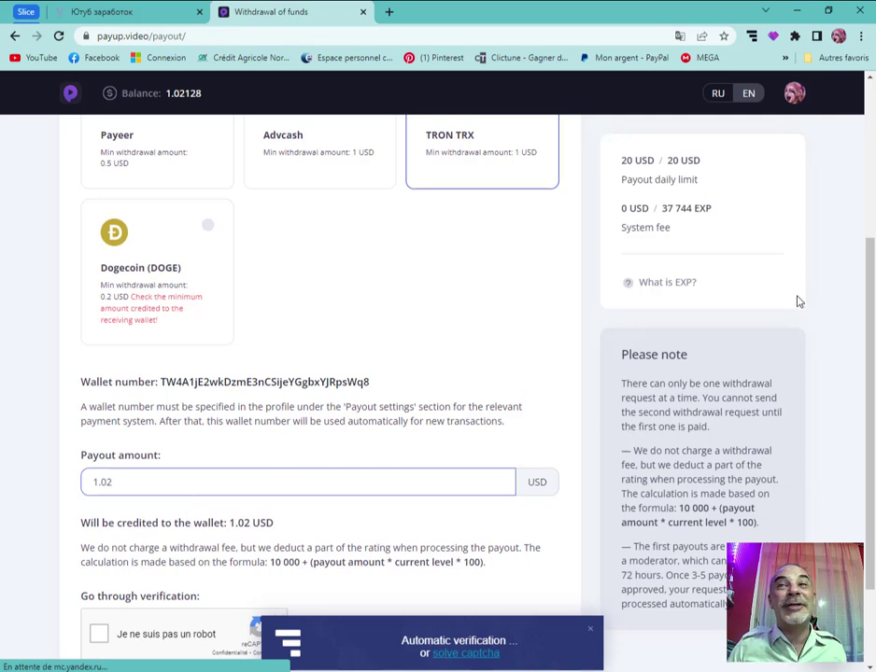
{"action": "left_click_drag", "start_coordinate": [870, 310], "coordinate": [871, 380]}
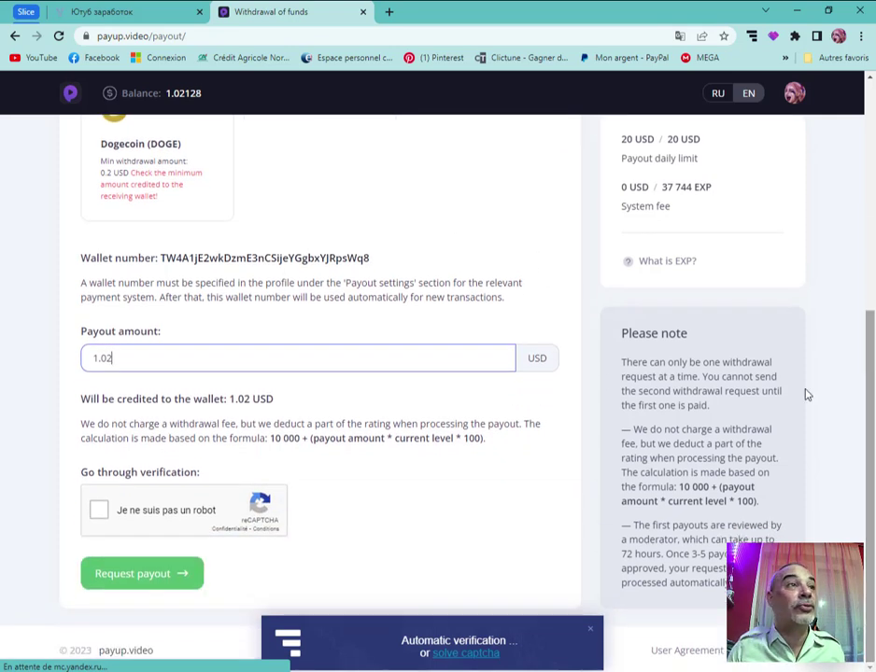
{"action": "left_click", "coordinate": [100, 511]}
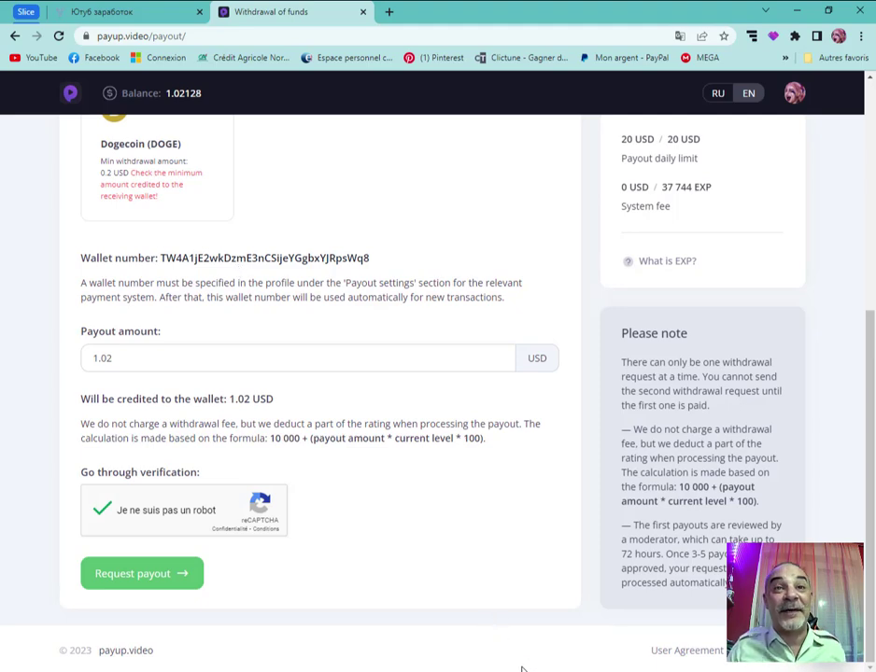
- Compare the Tron deposit address in FaucetPay with the wallet number on the payup.video withdrawal form
{"action": "mouse_move", "coordinate": [582, 671]}
{"action": "left_click", "coordinate": [582, 607]}
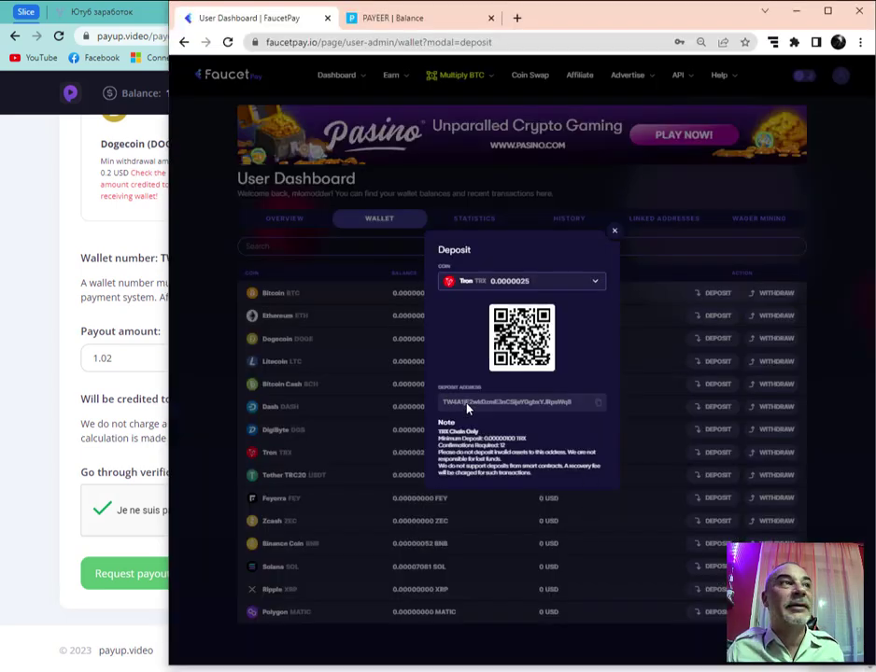
{"action": "left_click", "coordinate": [8, 181]}
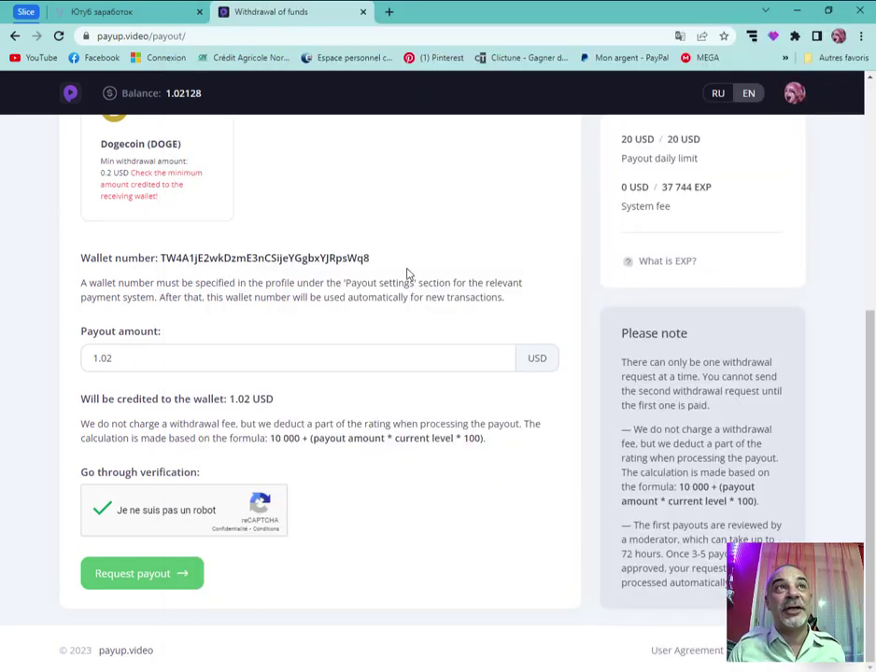
- Submit the TRON TRX payout request and translate the resulting confirmation page into French
{"action": "left_click", "coordinate": [161, 582]}
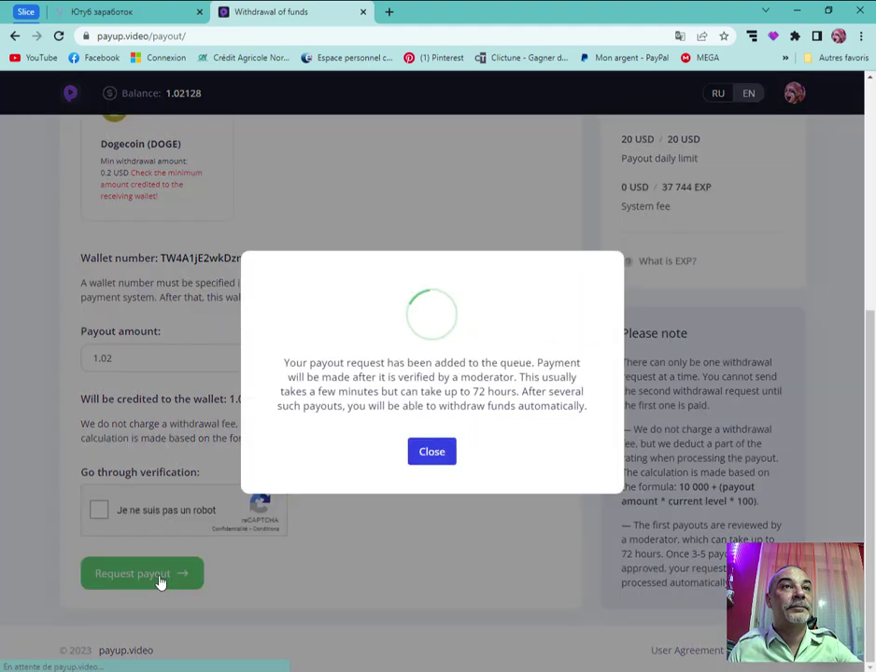
{"action": "right_click", "coordinate": [346, 476]}
{"action": "left_click", "coordinate": [392, 422]}
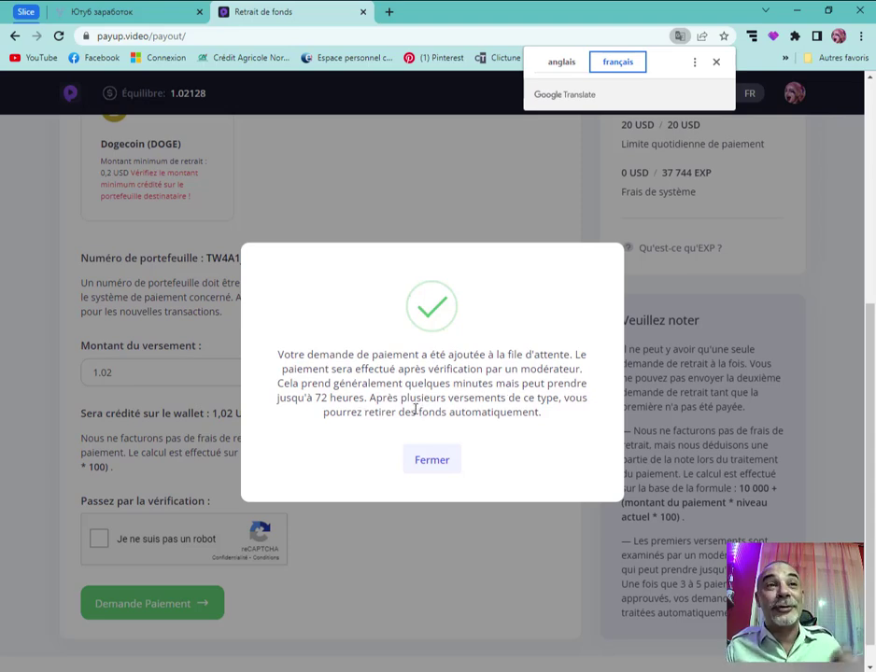
- Check the FaucetPay overview for the incoming payment and reload the payup.video payouts page to check the balance
{"action": "key", "text": "alt+Tab"}
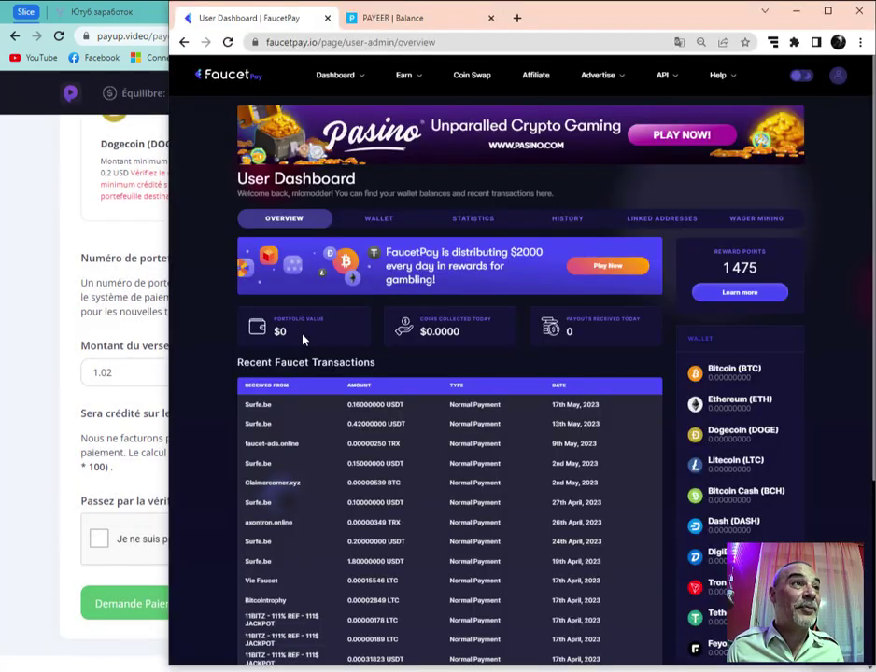
{"action": "left_click", "coordinate": [33, 341]}
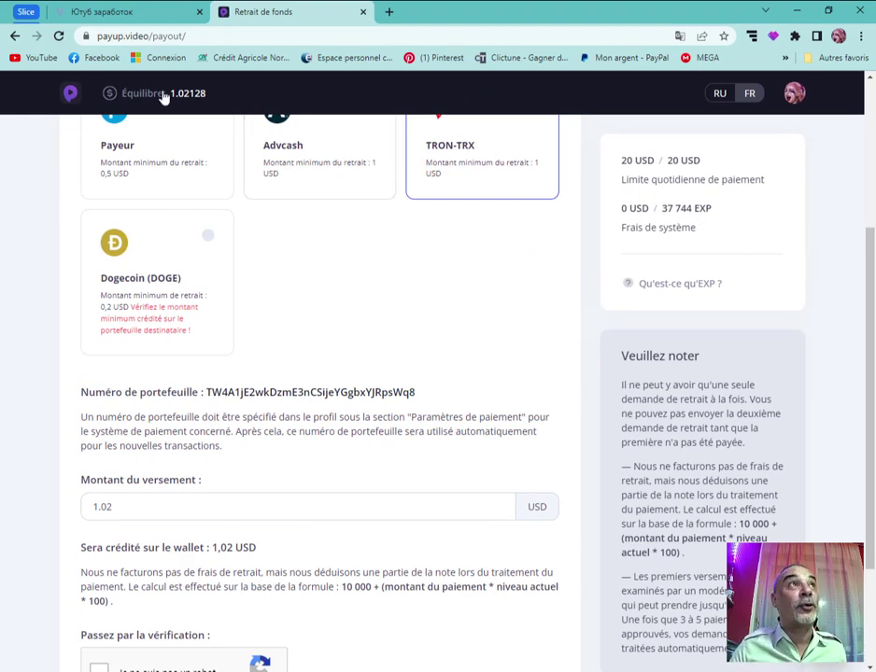
{"action": "left_click", "coordinate": [58, 35]}
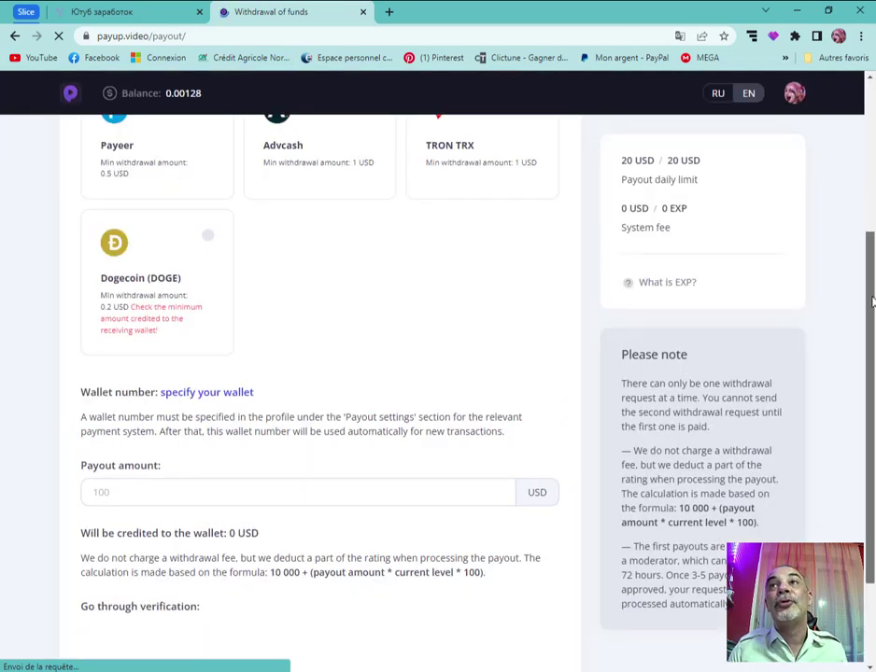
{"action": "scroll", "coordinate": [178, 176], "scroll_direction": "up", "scroll_amount": 3}
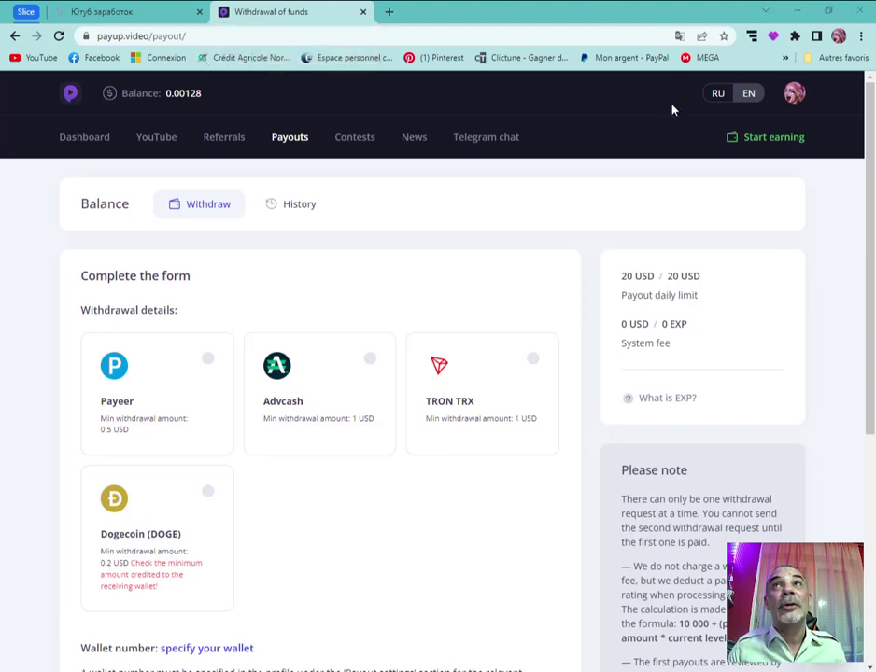
- Close the payup.video page and open the list of YouTube viewing tasks on Aviso
{"action": "left_click", "coordinate": [363, 14]}
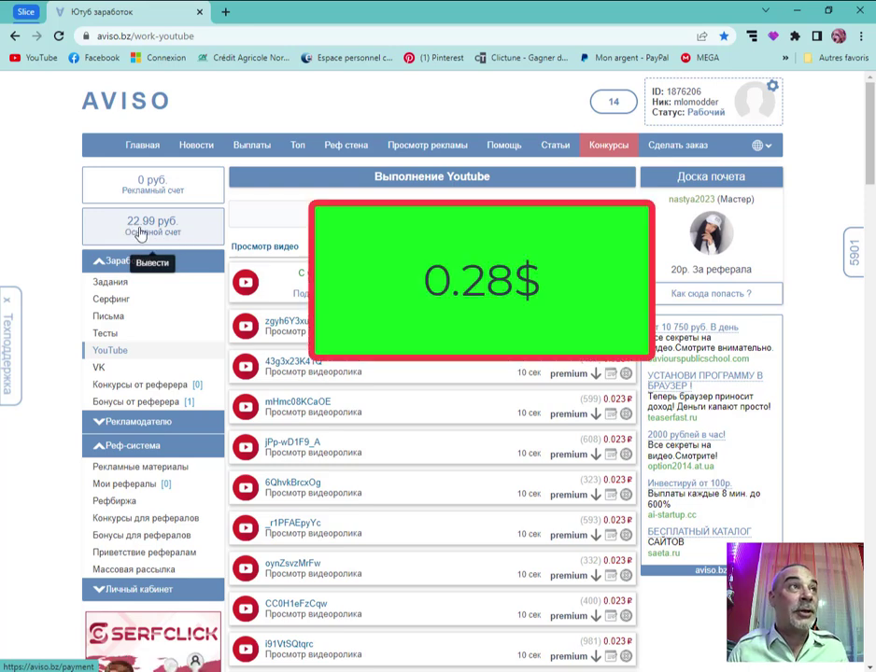
{"action": "left_click", "coordinate": [110, 375]}
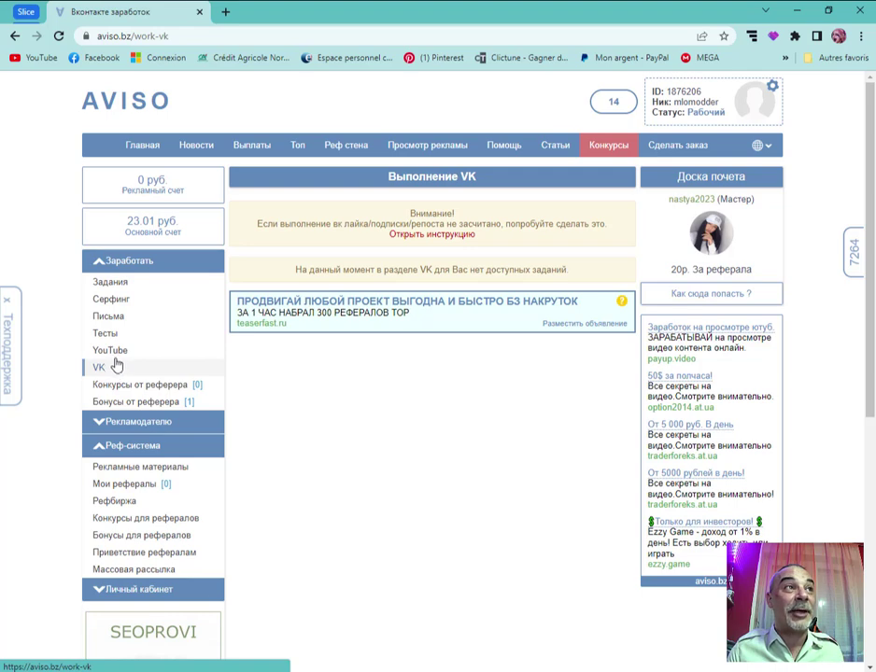
{"action": "left_click", "coordinate": [109, 359]}
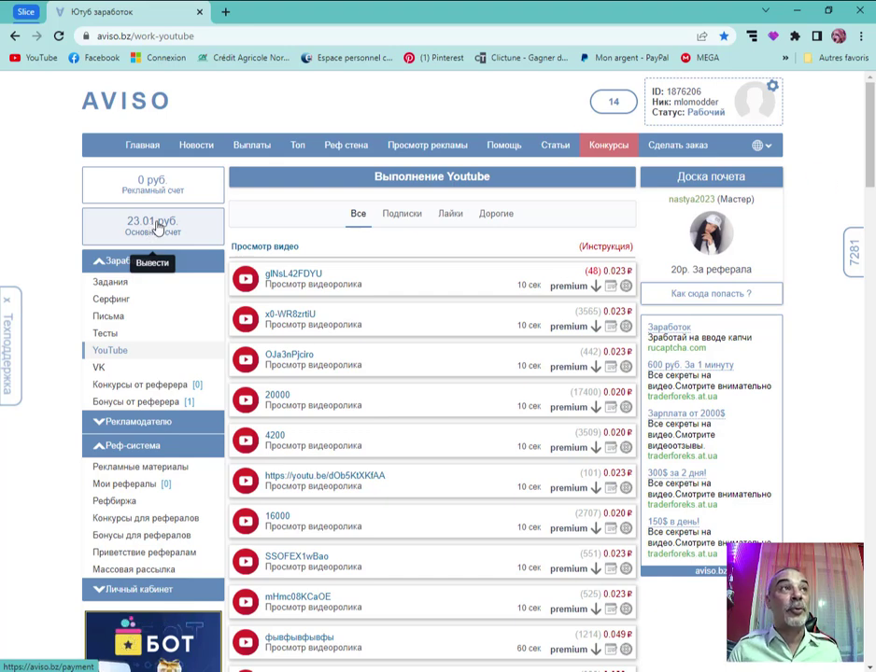
- Withdraw 23.01 rubles from the Aviso main account to the Payeer wallet, passing the slider verification
{"action": "left_click", "coordinate": [157, 227]}
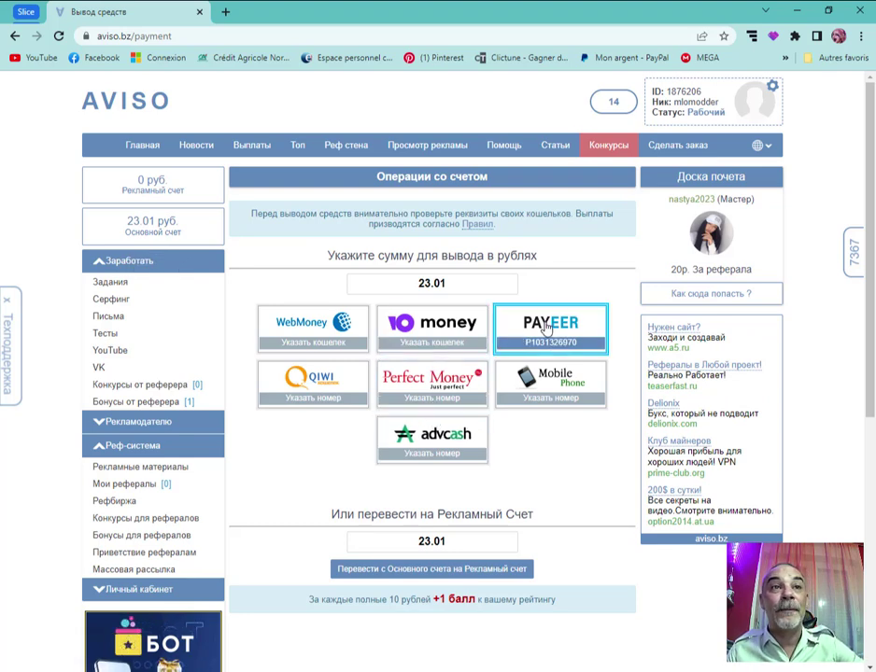
{"action": "left_click", "coordinate": [548, 327]}
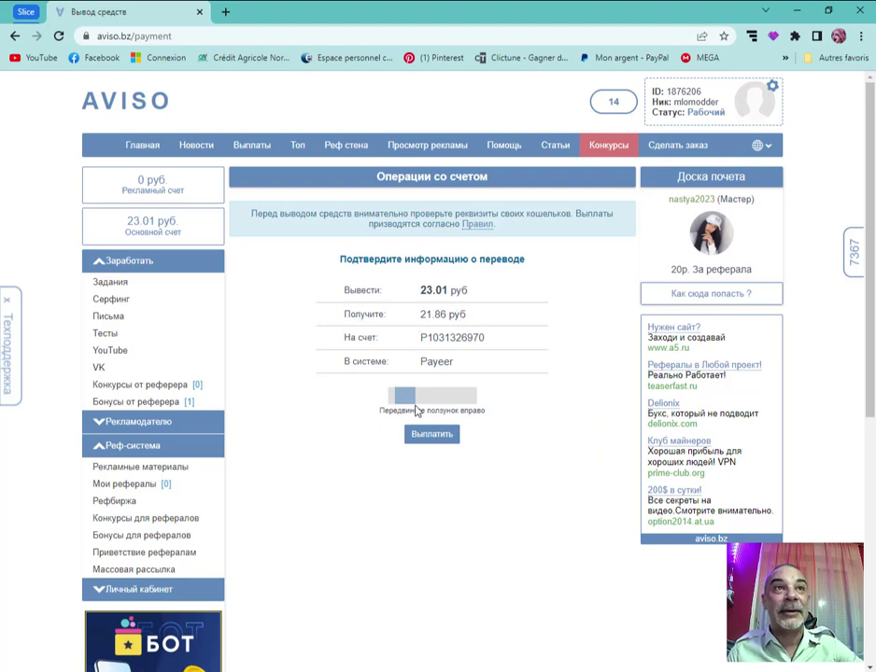
{"action": "left_click_drag", "start_coordinate": [403, 402], "coordinate": [481, 403]}
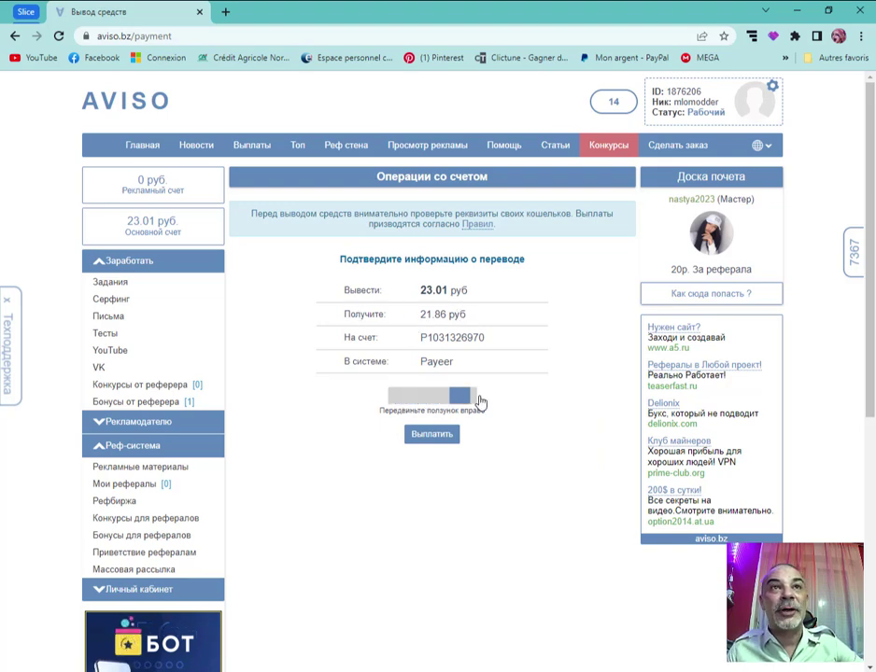
{"action": "left_click", "coordinate": [429, 437]}
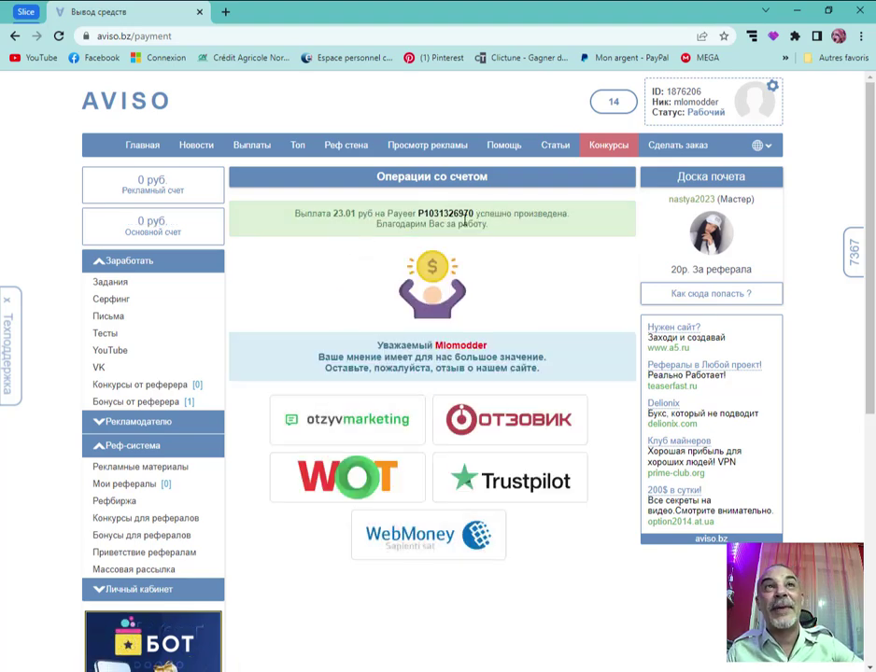
- Switch to the Payeer account and check the RUB balance for the Aviso payment
{"action": "key", "text": "alt+Tab"}
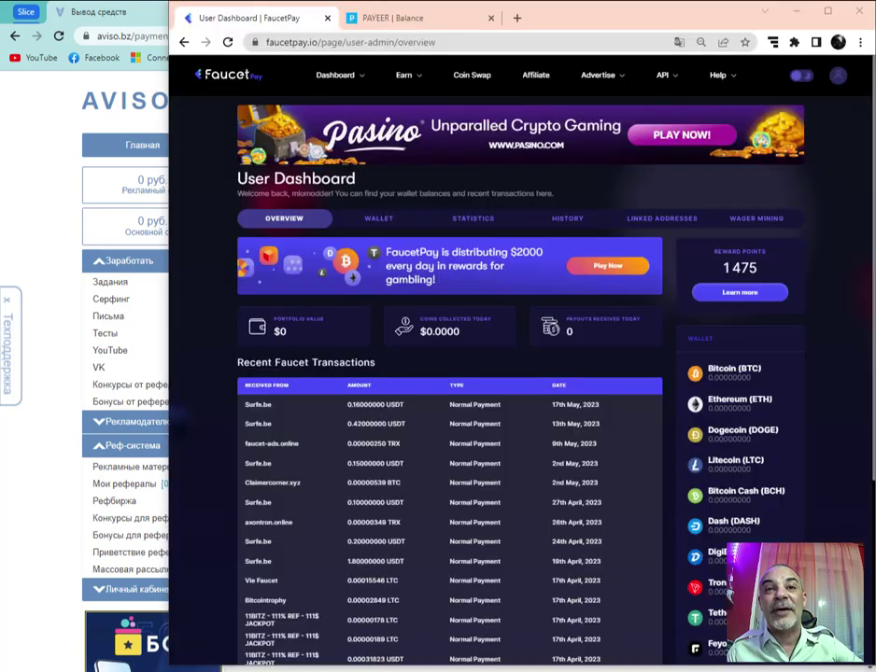
{"action": "left_click", "coordinate": [421, 21]}
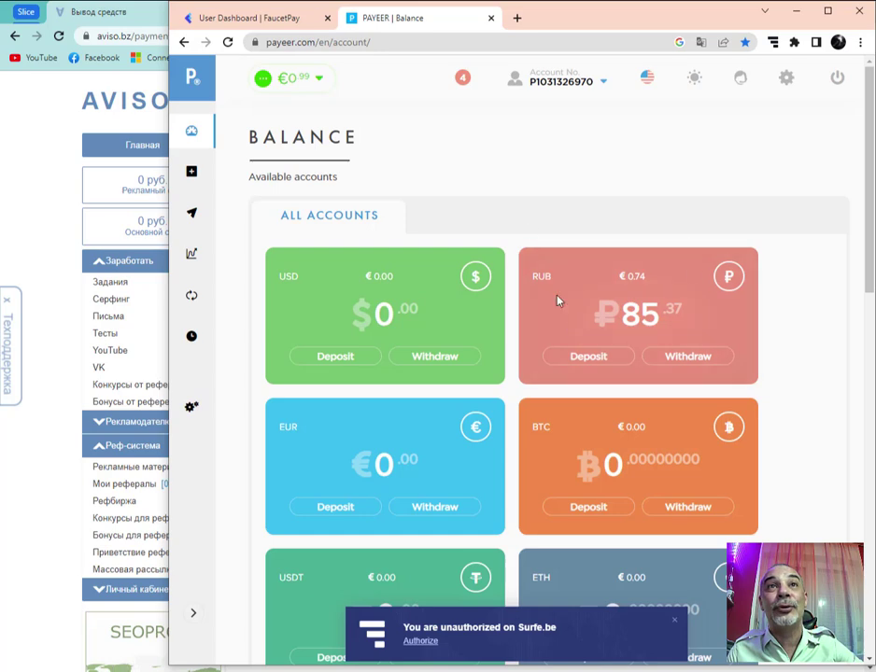
{"action": "left_click_drag", "start_coordinate": [603, 25], "coordinate": [500, 24]}
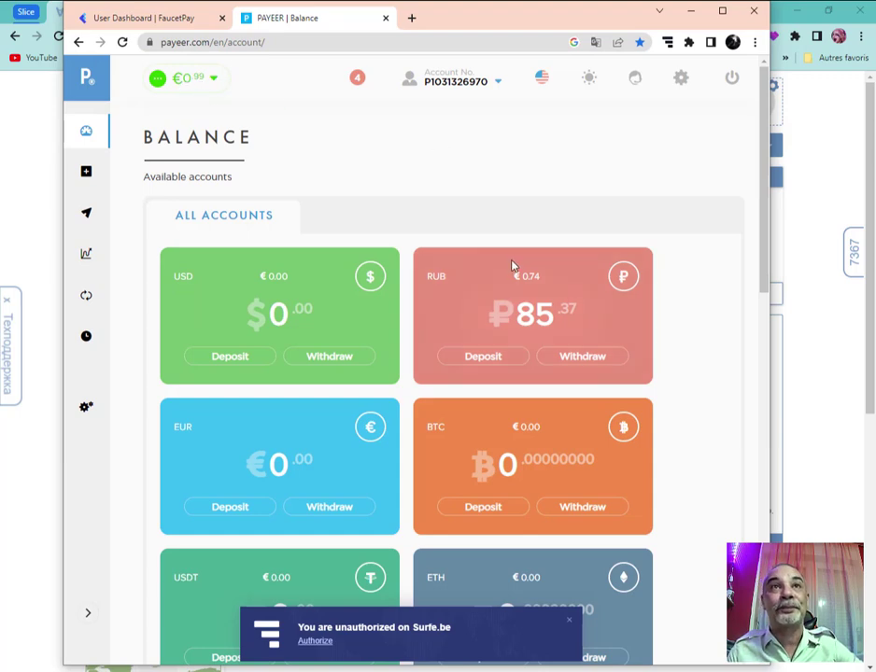
- Open the currency exchange form and choose the RUB account as the source and the TRX account as the target
{"action": "left_click", "coordinate": [84, 300]}
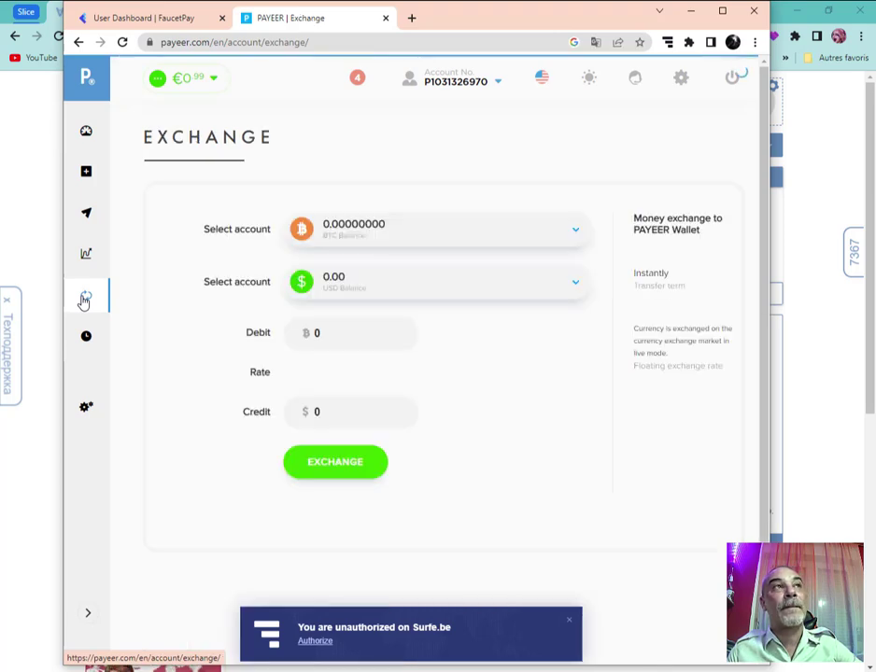
{"action": "left_click", "coordinate": [436, 236]}
{"action": "left_click", "coordinate": [364, 336]}
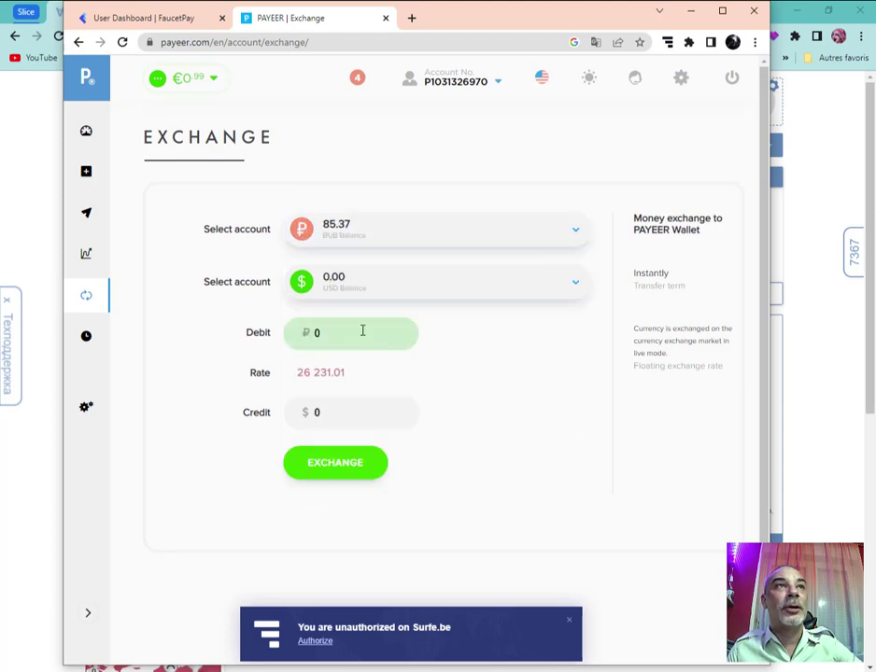
{"action": "left_click", "coordinate": [355, 291]}
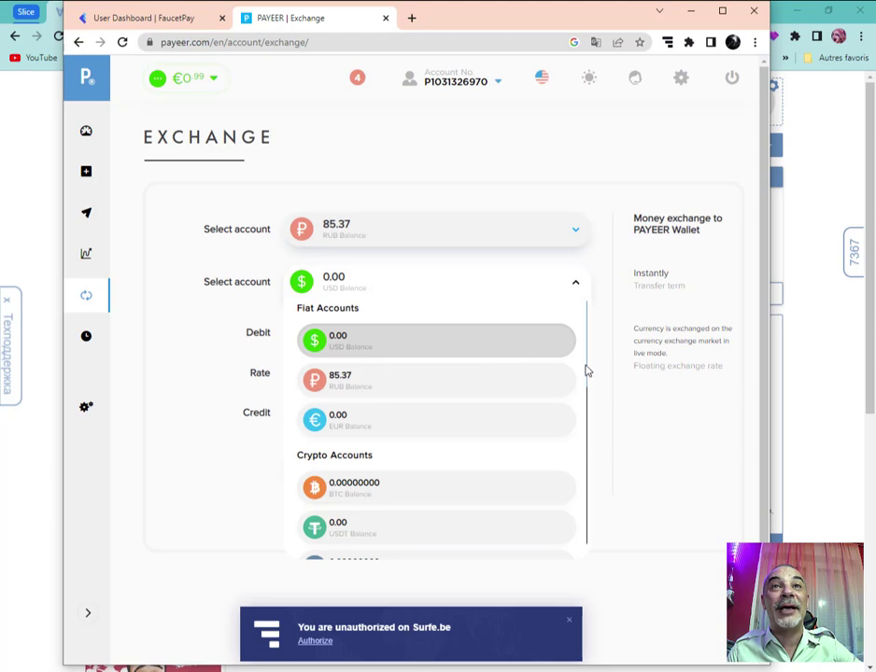
{"action": "scroll", "coordinate": [584, 408], "scroll_direction": "down", "scroll_amount": 5}
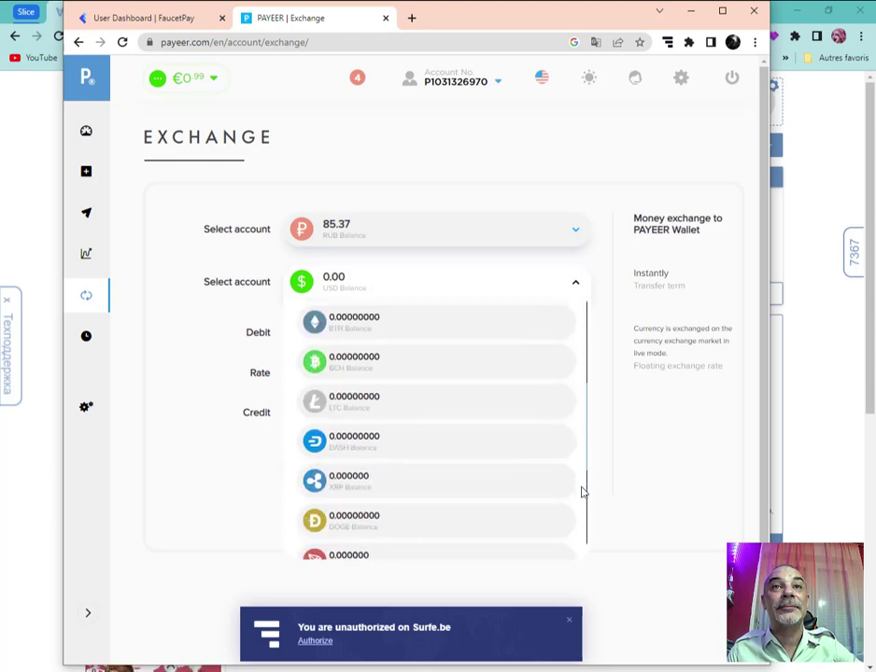
{"action": "scroll", "coordinate": [581, 486], "scroll_direction": "down", "scroll_amount": 3}
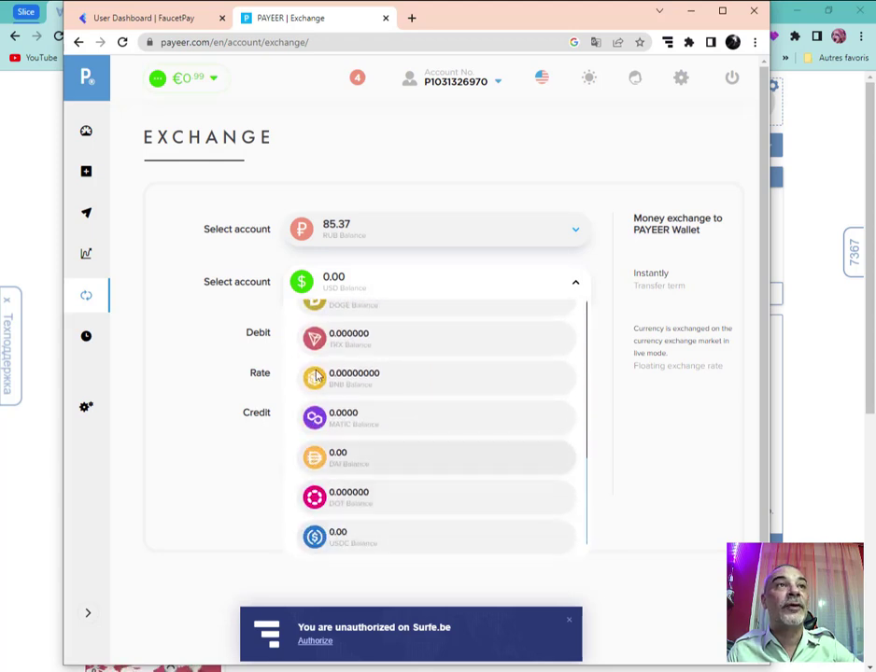
{"action": "left_click", "coordinate": [334, 347]}
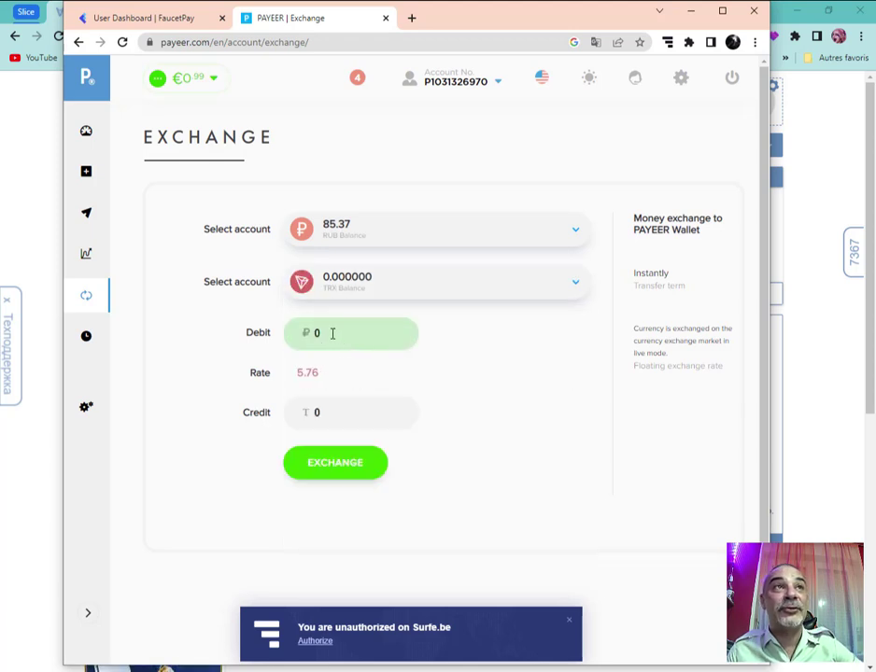
- Enter a debit of 85.37 rubles and carry out the exchange to TRX
{"action": "left_click_drag", "start_coordinate": [329, 334], "coordinate": [313, 334]}
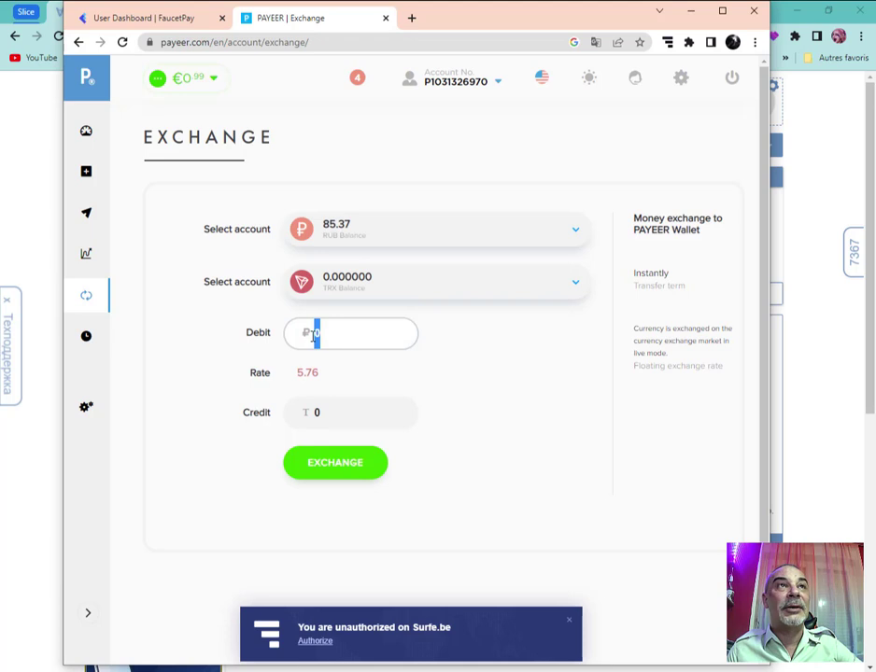
{"action": "type", "text": "85.3"}
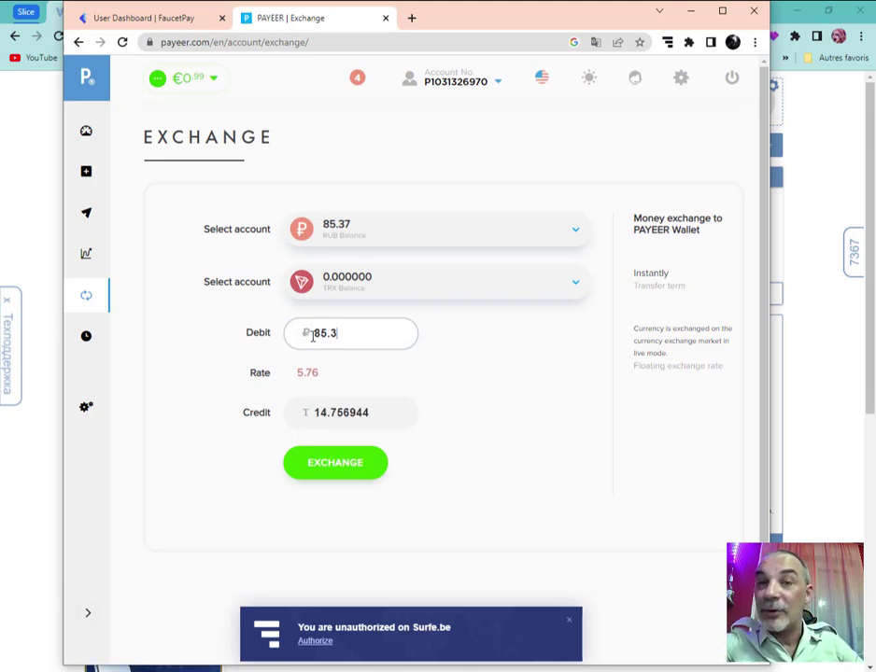
{"action": "type", "text": "7"}
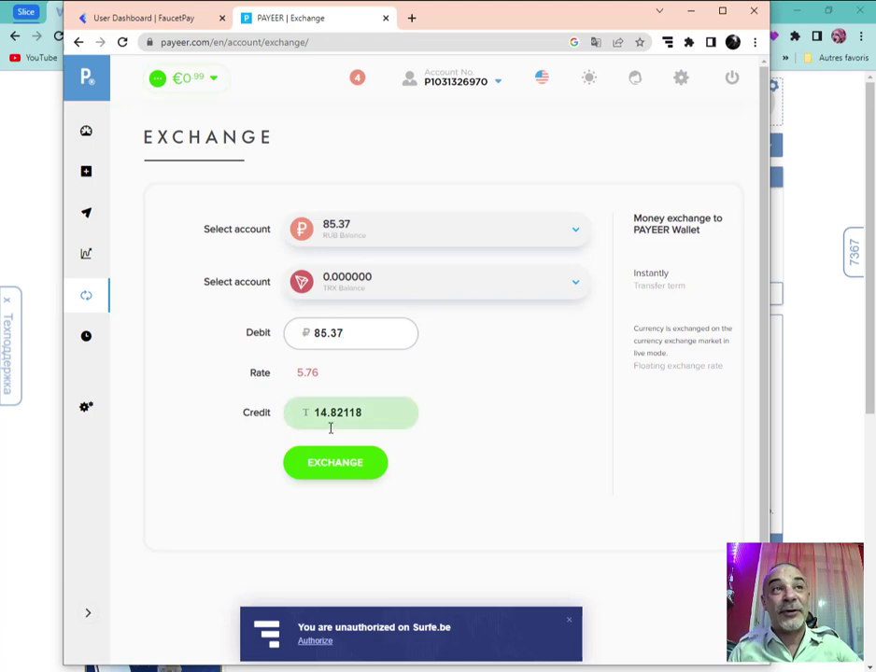
{"action": "left_click", "coordinate": [338, 472]}
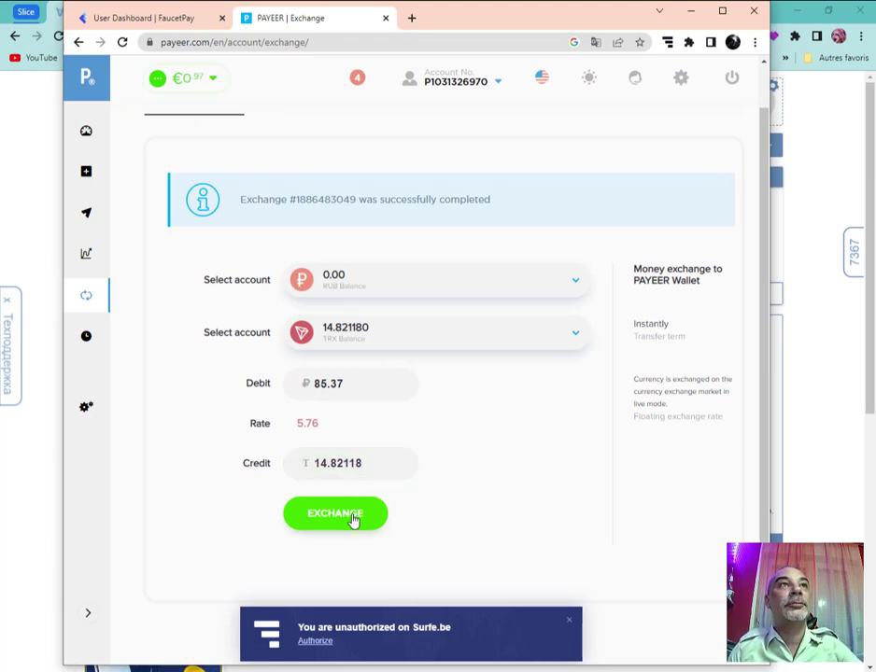
- Start a withdrawal from the TRX account on the balance page and fill in the TRC-20 address from the saved template
{"action": "left_click", "coordinate": [88, 136]}
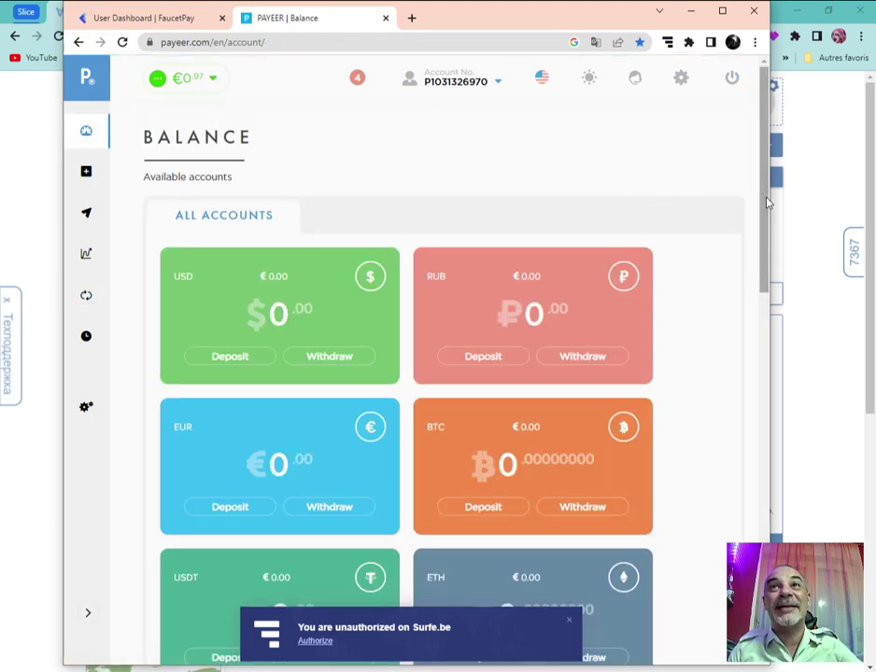
{"action": "left_click_drag", "start_coordinate": [766, 207], "coordinate": [769, 377]}
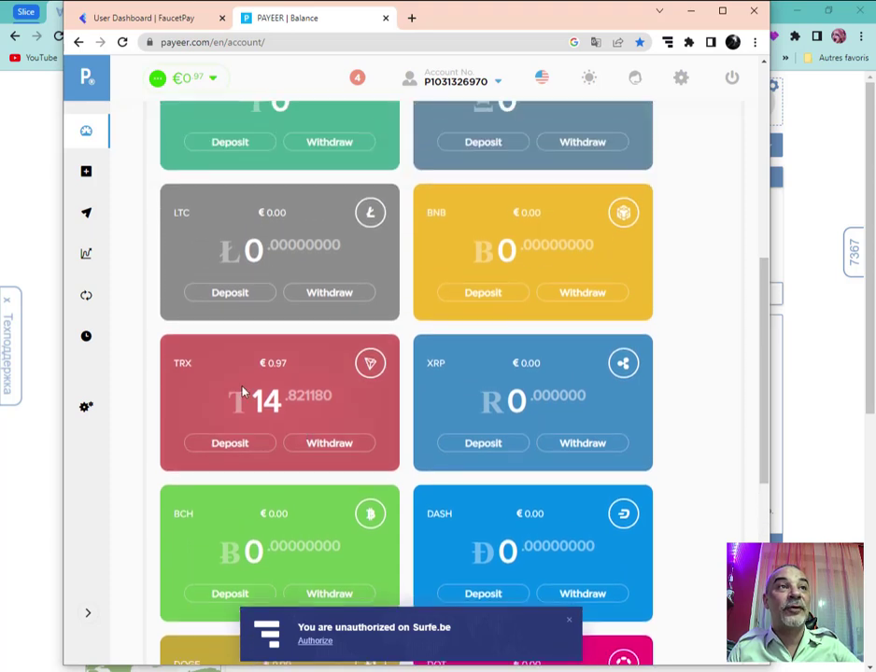
{"action": "left_click", "coordinate": [334, 446]}
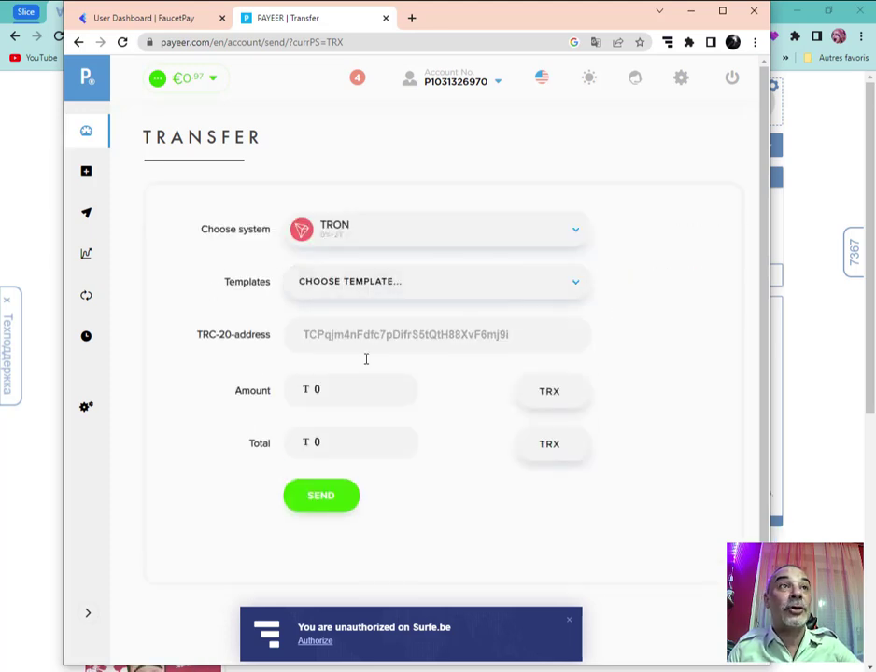
{"action": "left_click", "coordinate": [388, 285]}
{"action": "left_click", "coordinate": [396, 324]}
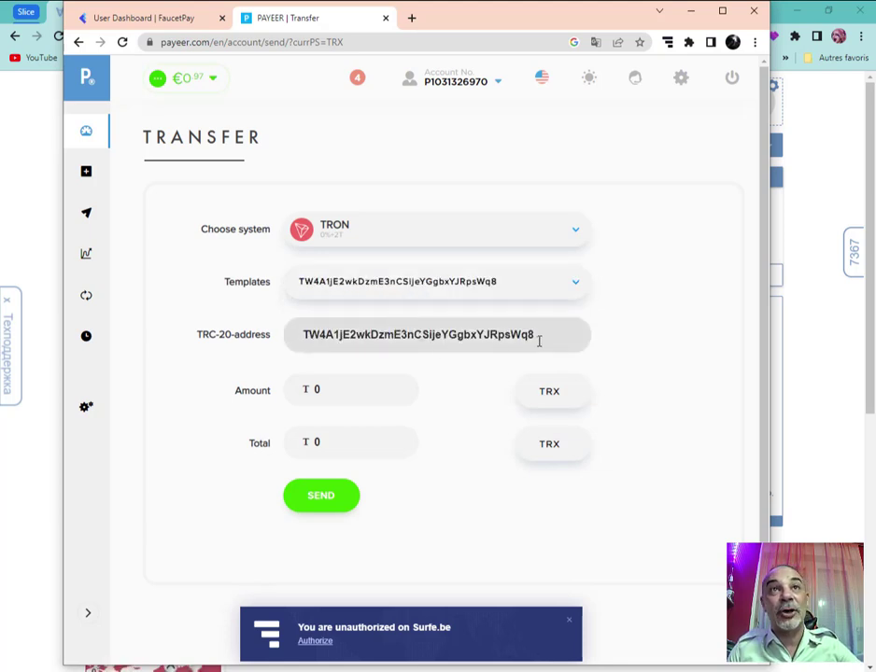
- Look up the TRX balance and set the transfer's total to 14.821180 TRX
{"action": "left_click", "coordinate": [327, 387]}
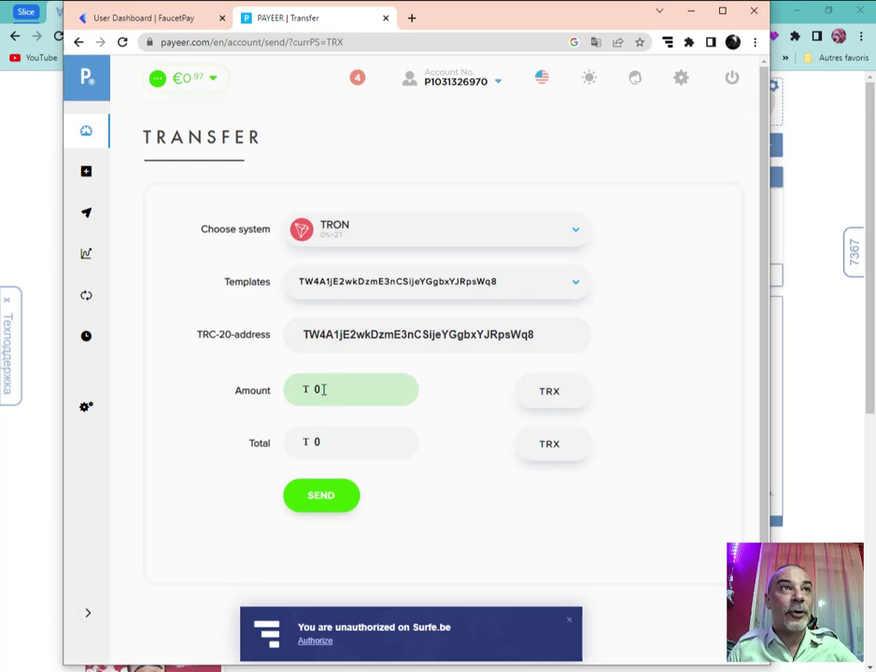
{"action": "double_click", "coordinate": [315, 389]}
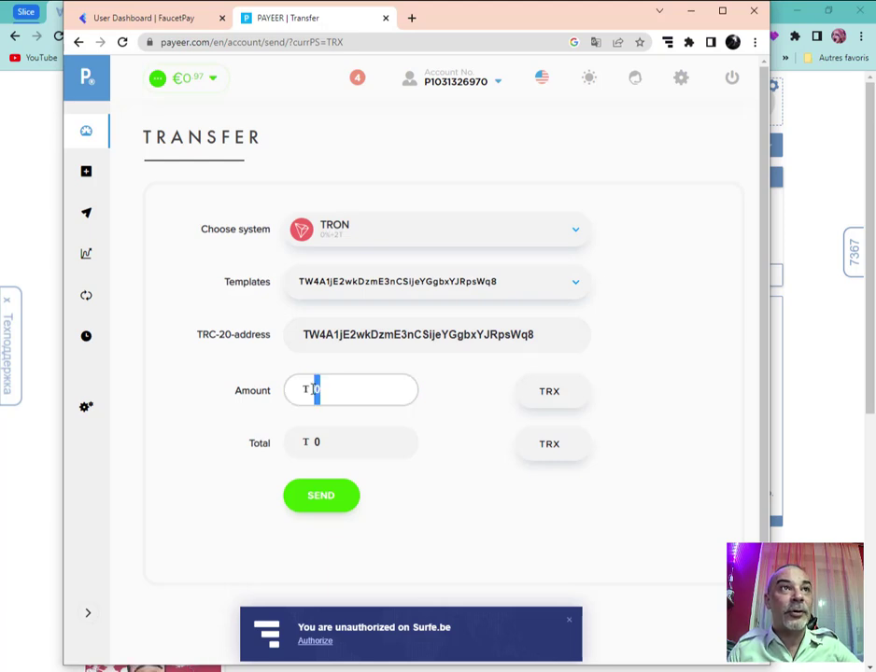
{"action": "double_click", "coordinate": [317, 444]}
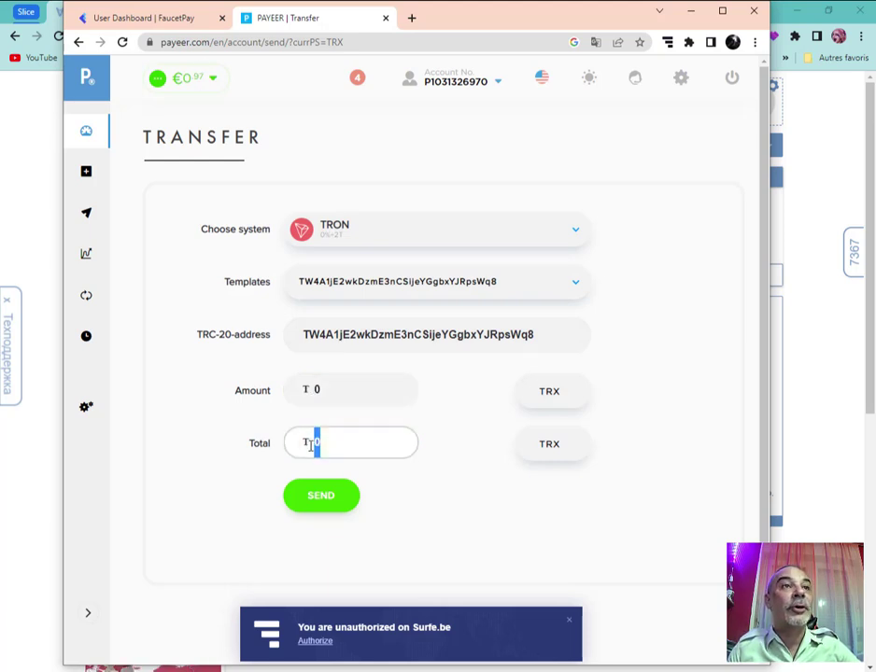
{"action": "left_click", "coordinate": [214, 83]}
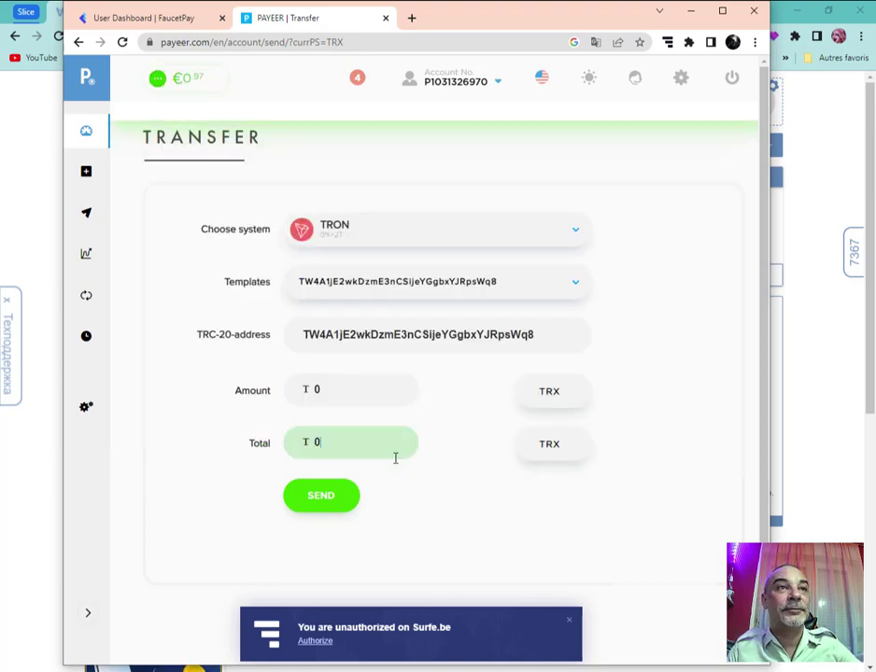
{"action": "left_click", "coordinate": [358, 445]}
{"action": "left_click_drag", "start_coordinate": [330, 443], "coordinate": [308, 445]}
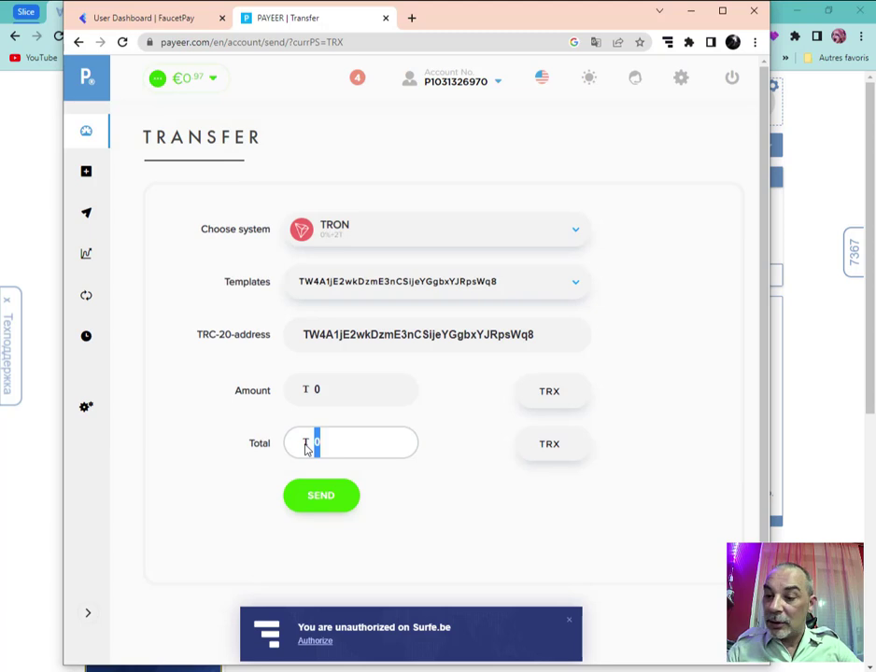
{"action": "type", "text": "14"}
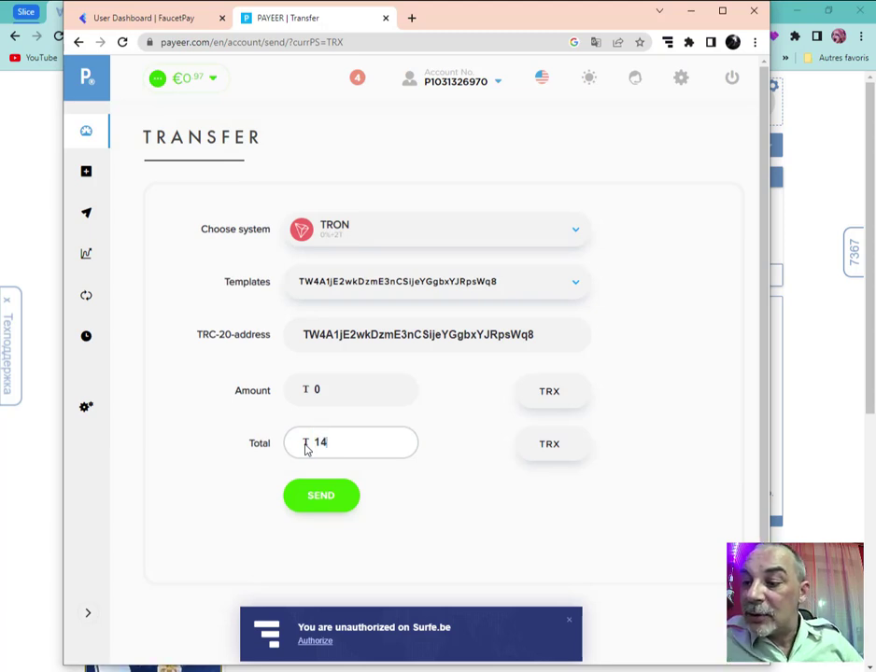
{"action": "type", "text": ".8"}
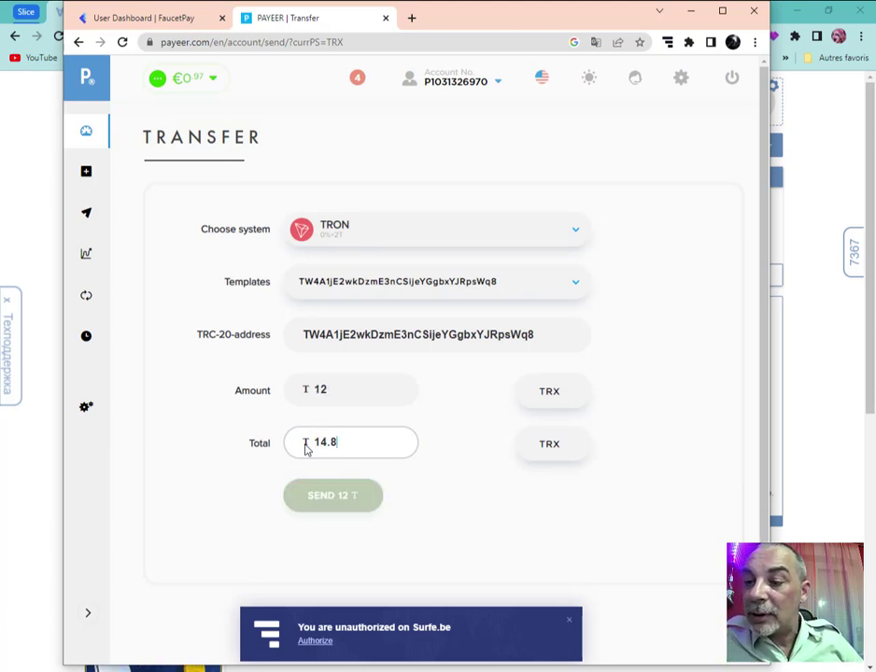
{"action": "type", "text": "21180"}
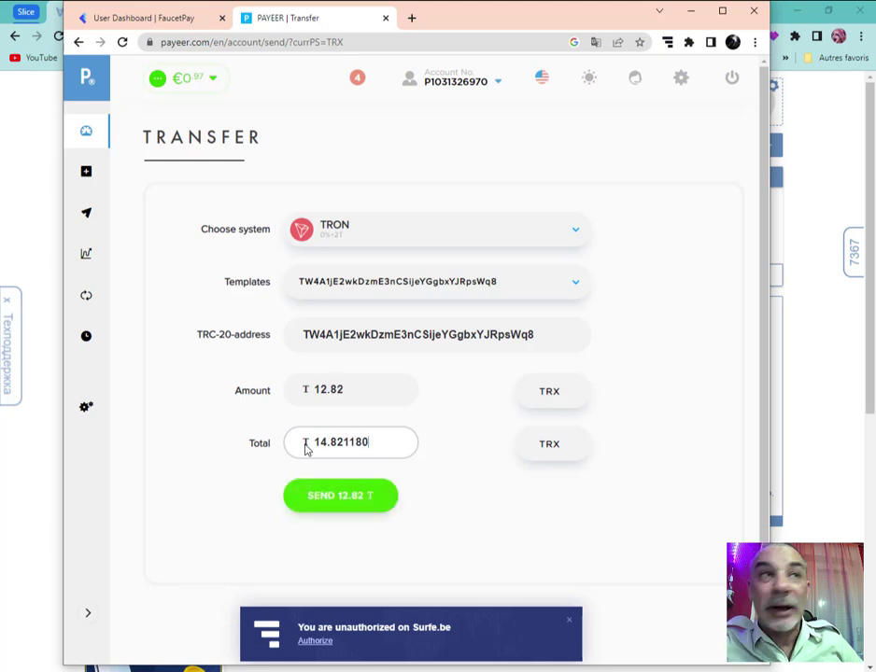
- Check the total against the TRX account in the balance overview and send the 12.82118 TRX transfer
{"action": "left_click", "coordinate": [215, 82]}
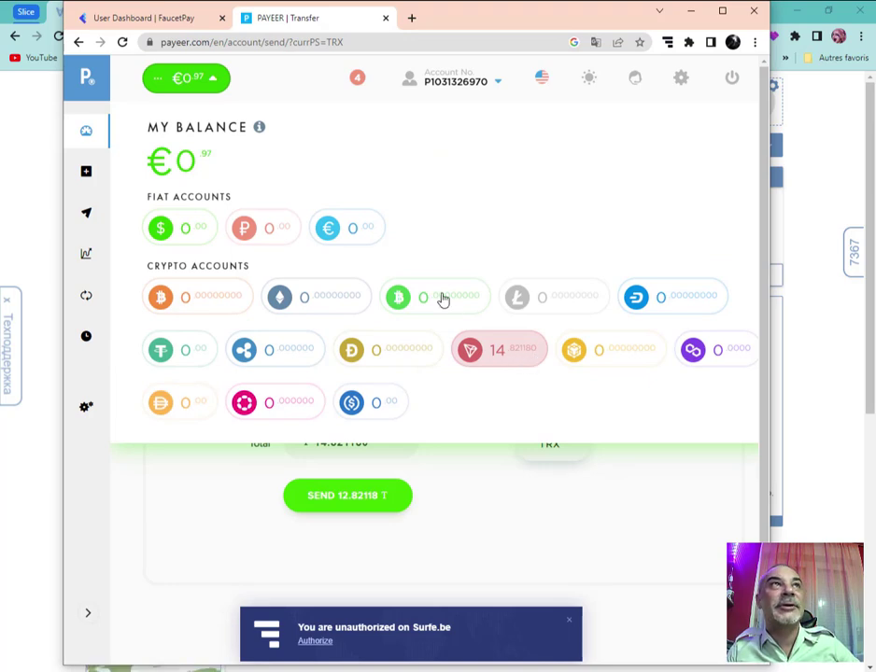
{"action": "left_click", "coordinate": [213, 82]}
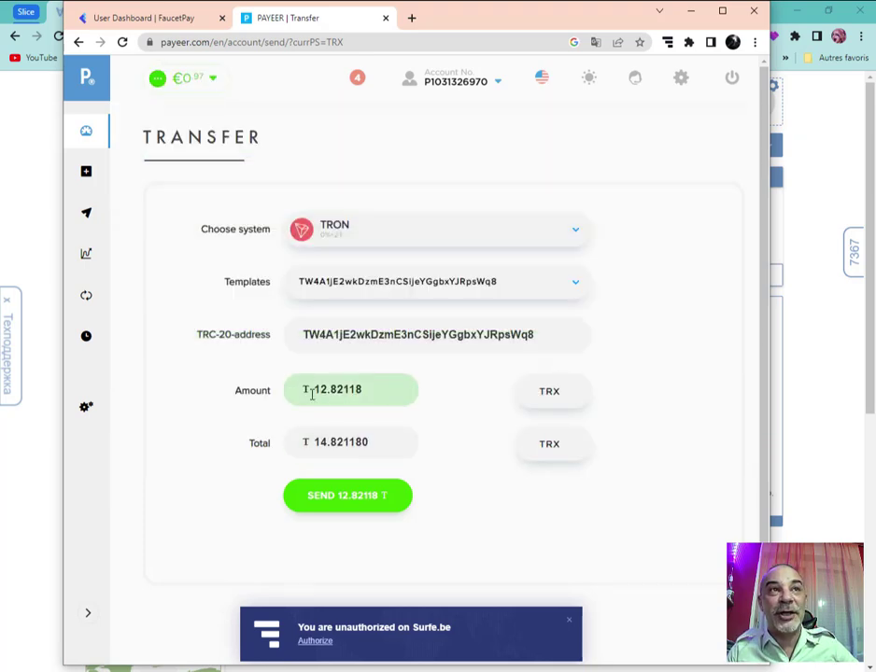
{"action": "left_click", "coordinate": [351, 496]}
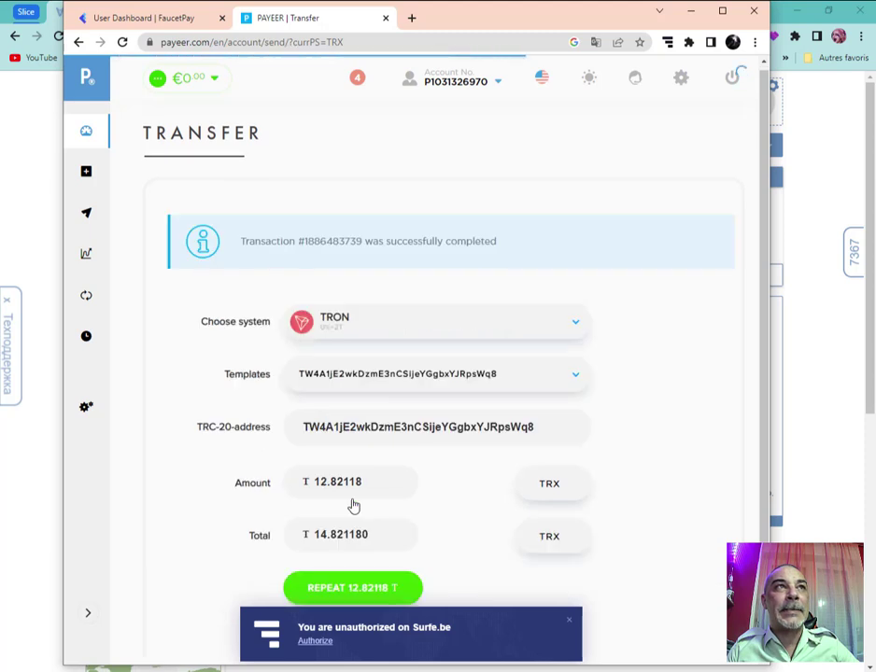
{"action": "scroll", "coordinate": [353, 505], "scroll_direction": "down", "scroll_amount": 1}
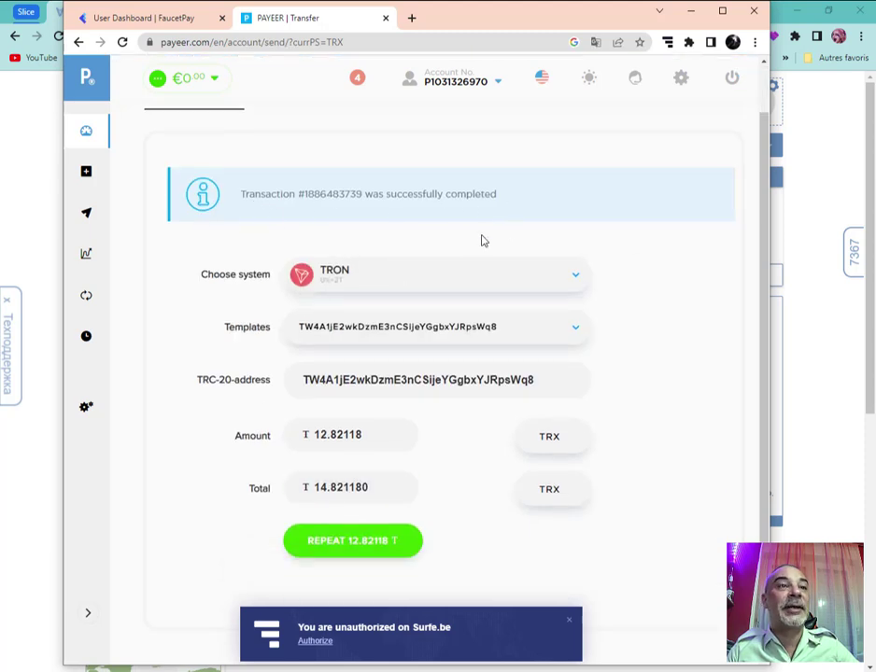
- Review the Payeer balance page, including the TRX account, after the transfer
{"action": "left_click", "coordinate": [86, 135]}
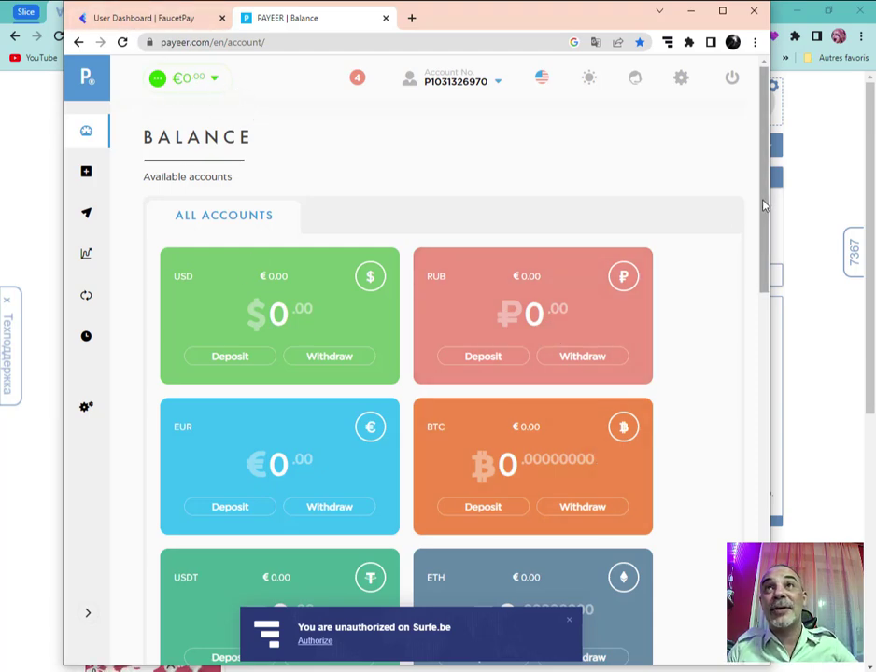
{"action": "scroll", "coordinate": [753, 283], "scroll_direction": "down", "scroll_amount": 7}
{"action": "scroll", "coordinate": [752, 429], "scroll_direction": "down", "scroll_amount": 1}
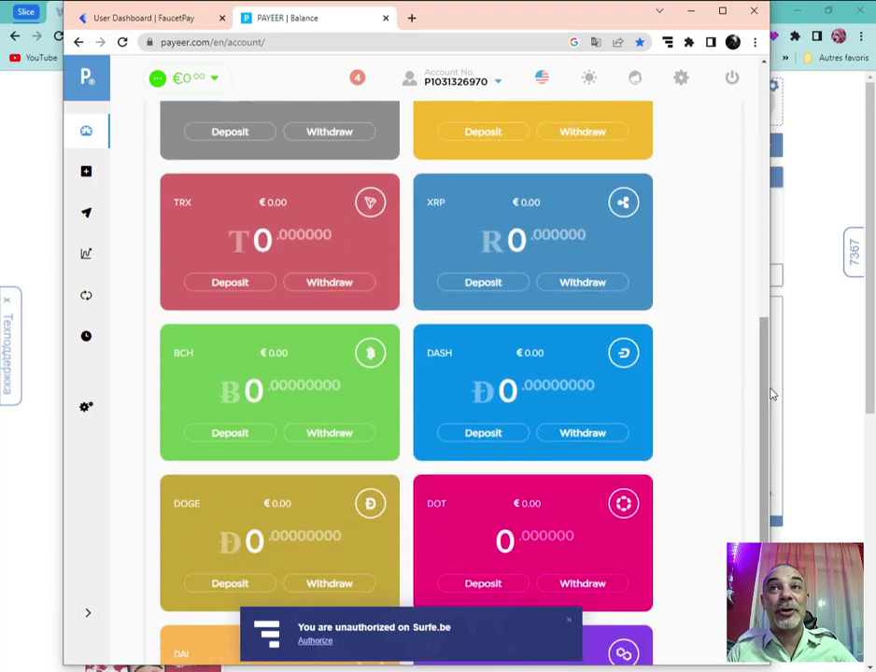
{"action": "left_click_drag", "start_coordinate": [761, 367], "coordinate": [753, 101]}
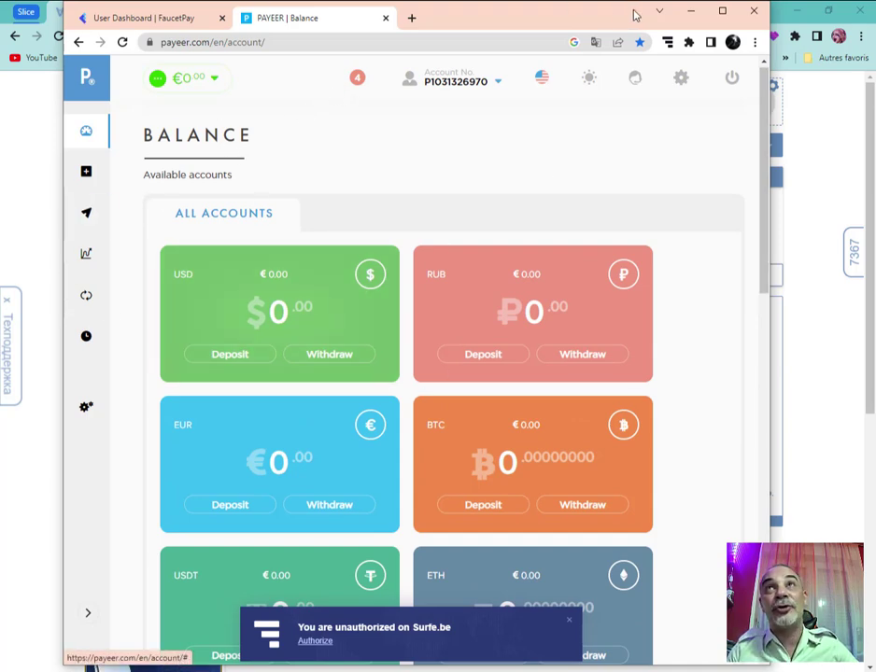
- Close the Payeer page and reload the FaucetPay overview to check for the incoming TRX transfer
{"action": "left_click_drag", "start_coordinate": [505, 16], "coordinate": [500, 118]}
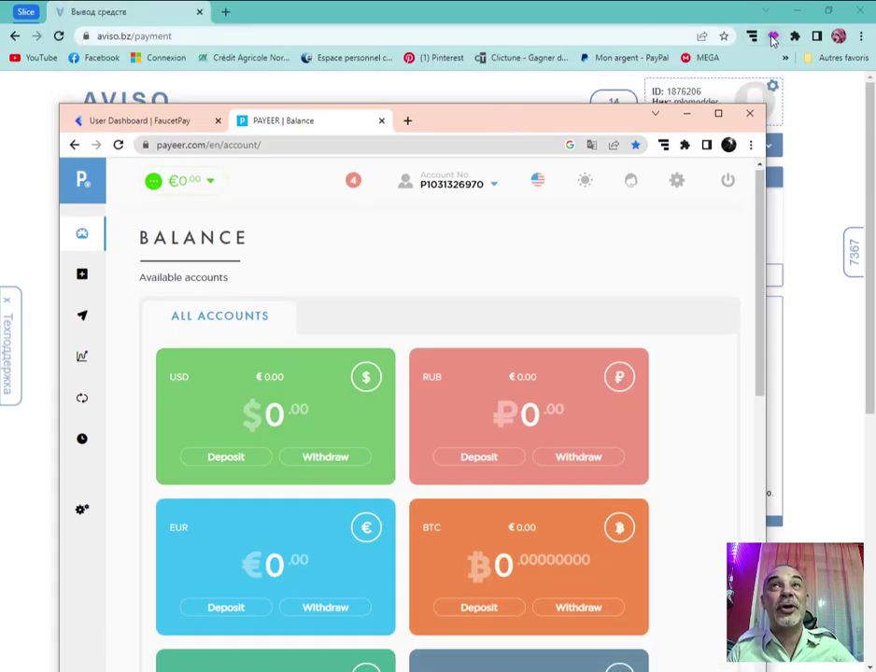
{"action": "left_click_drag", "start_coordinate": [485, 114], "coordinate": [467, 18]}
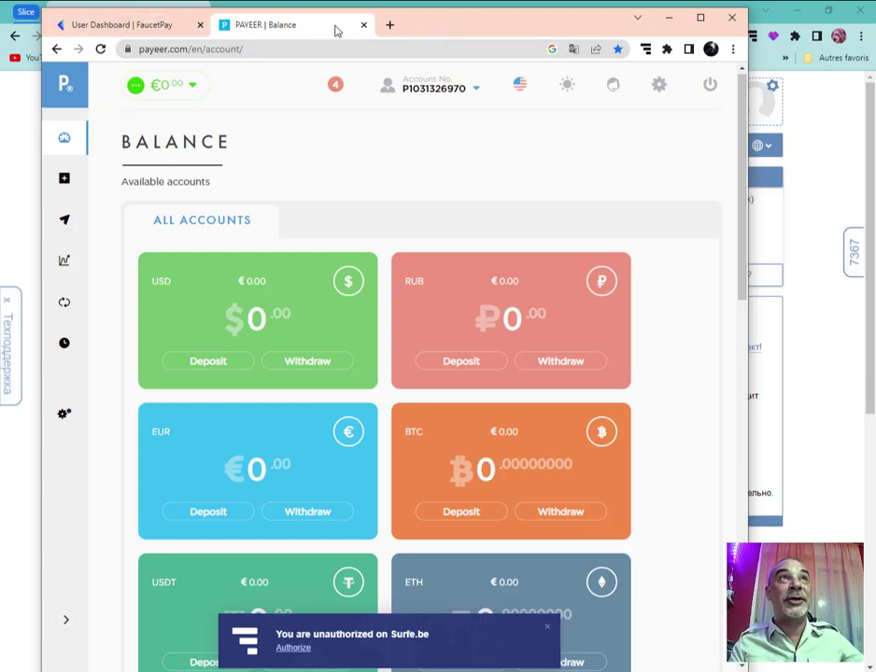
{"action": "left_click", "coordinate": [363, 26]}
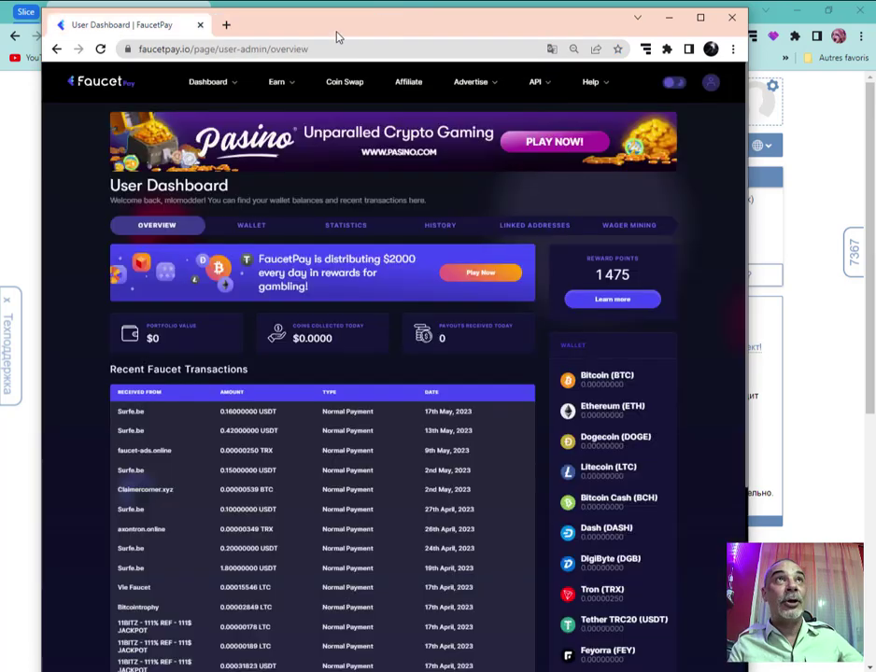
{"action": "left_click", "coordinate": [101, 48]}
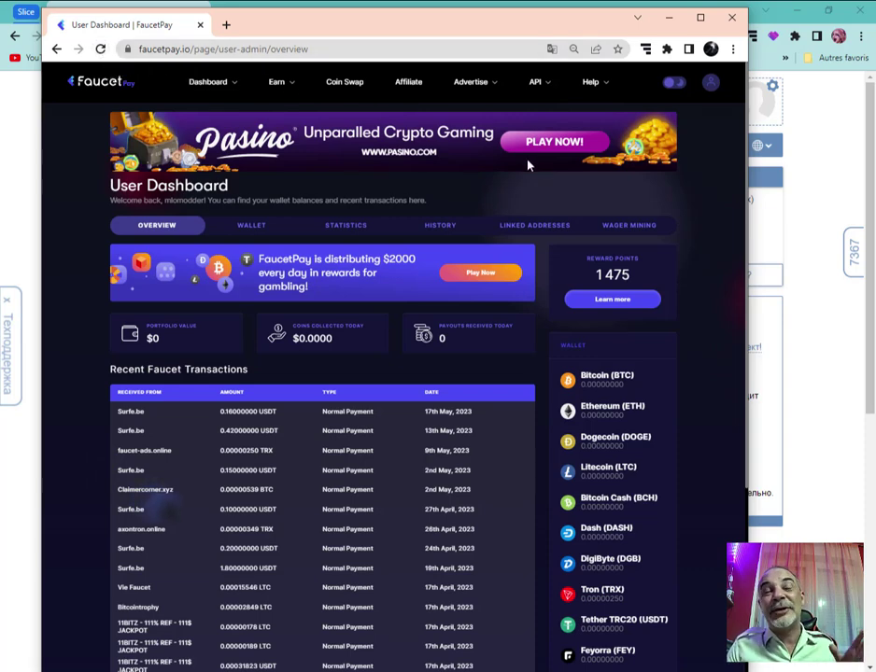
- Return to Aviso and open the page explaining user rating and status from the account's rating score
{"action": "left_click", "coordinate": [783, 152]}
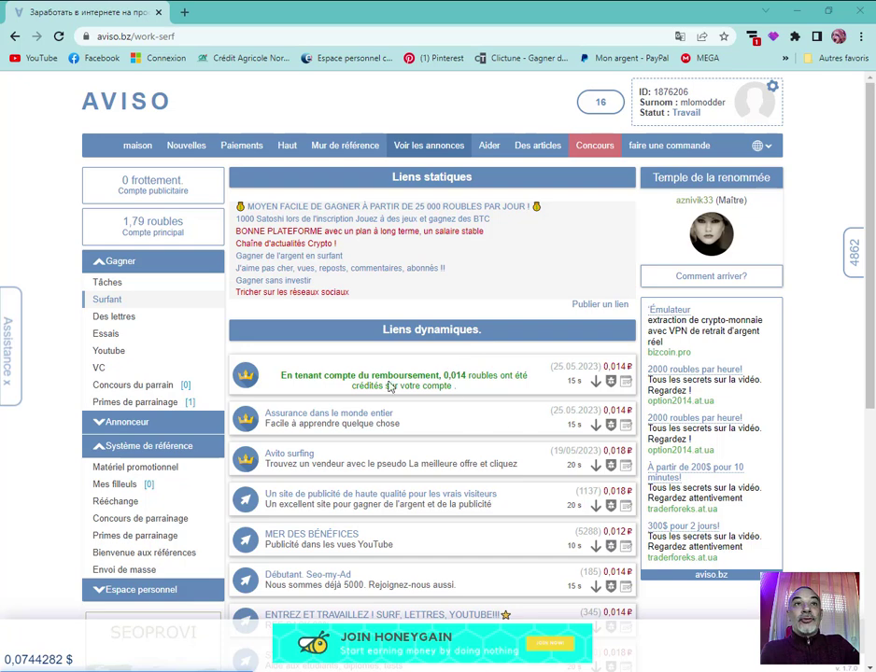
{"action": "mouse_move", "coordinate": [600, 107]}
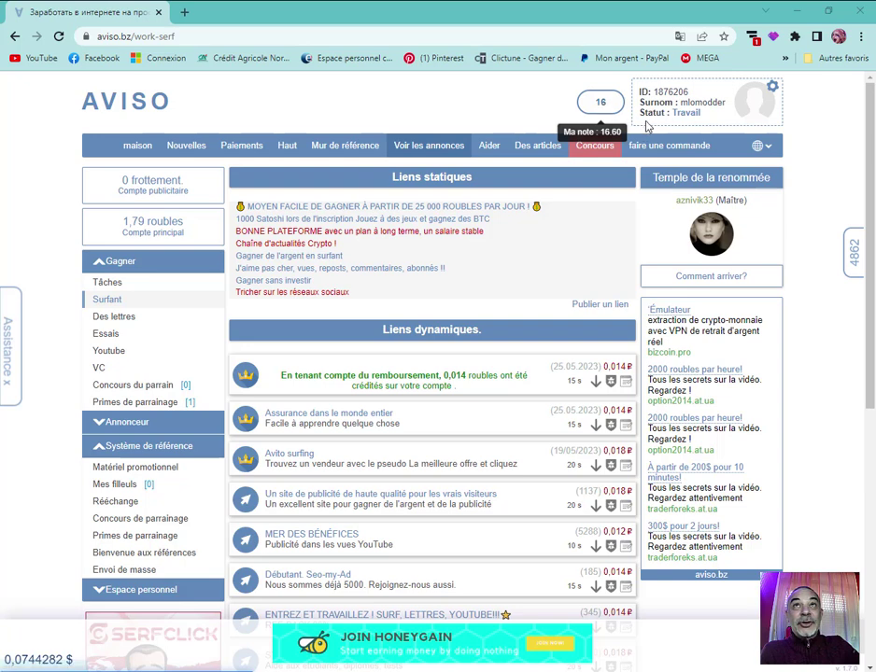
{"action": "left_click", "coordinate": [601, 106]}
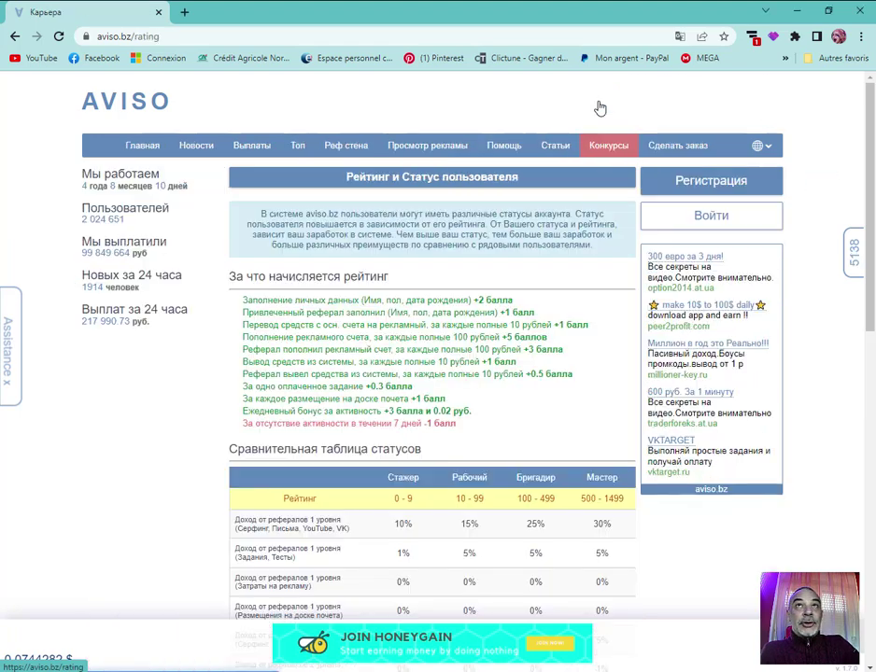